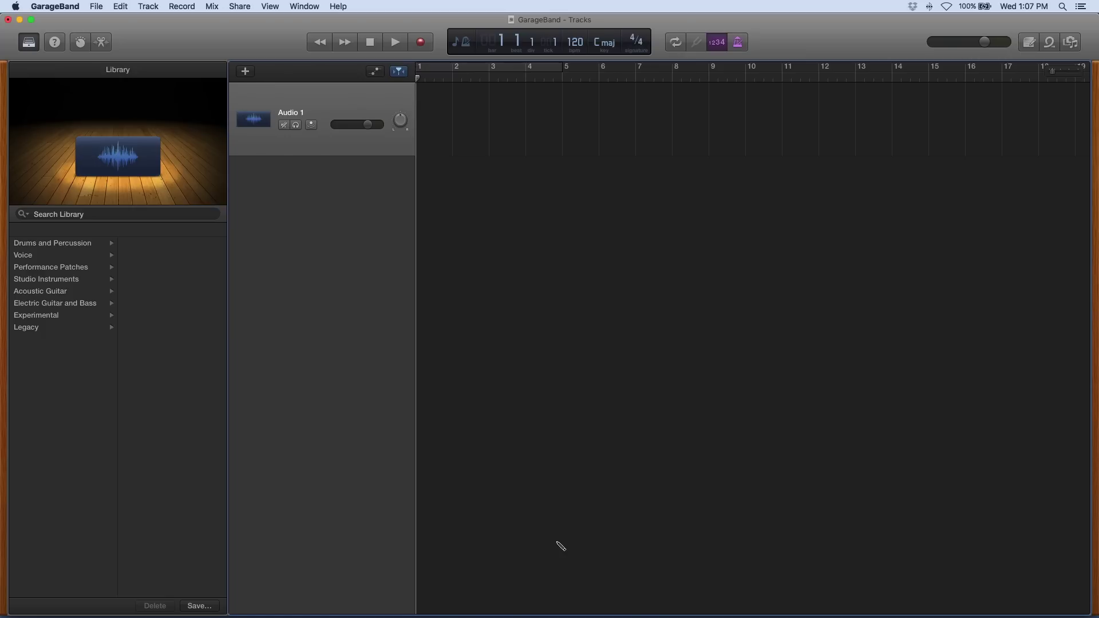
Step: In Logic Pro X, drag the vertical zoom to make the Audio 1 track row taller, then return to GarageBand
key(super+Tab)
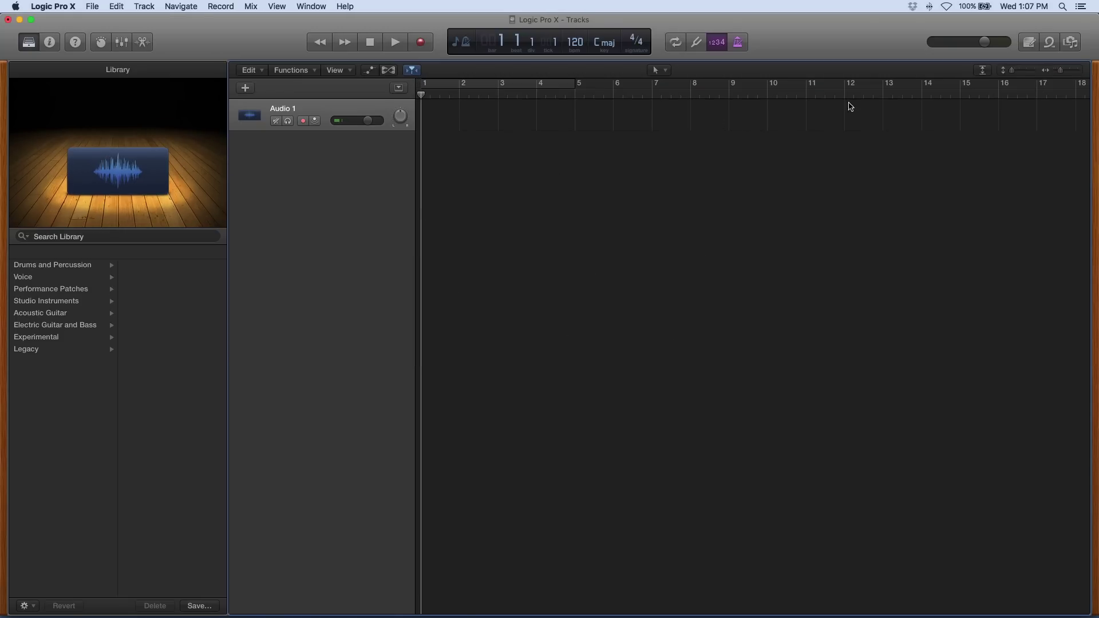
drag(1013, 75, 1019, 79)
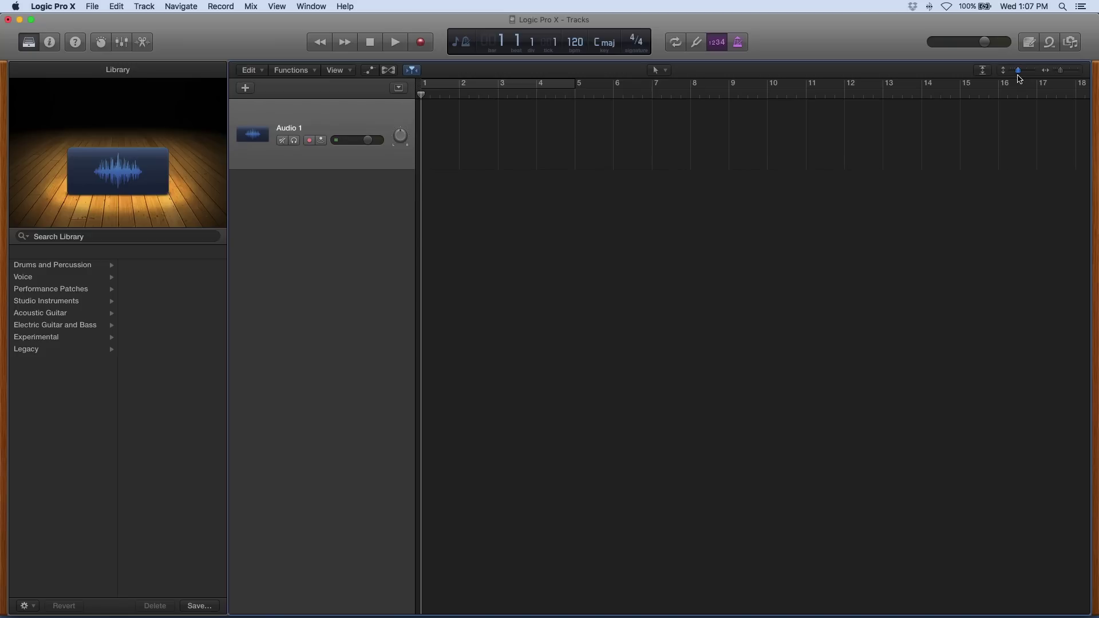
key(super+Tab)
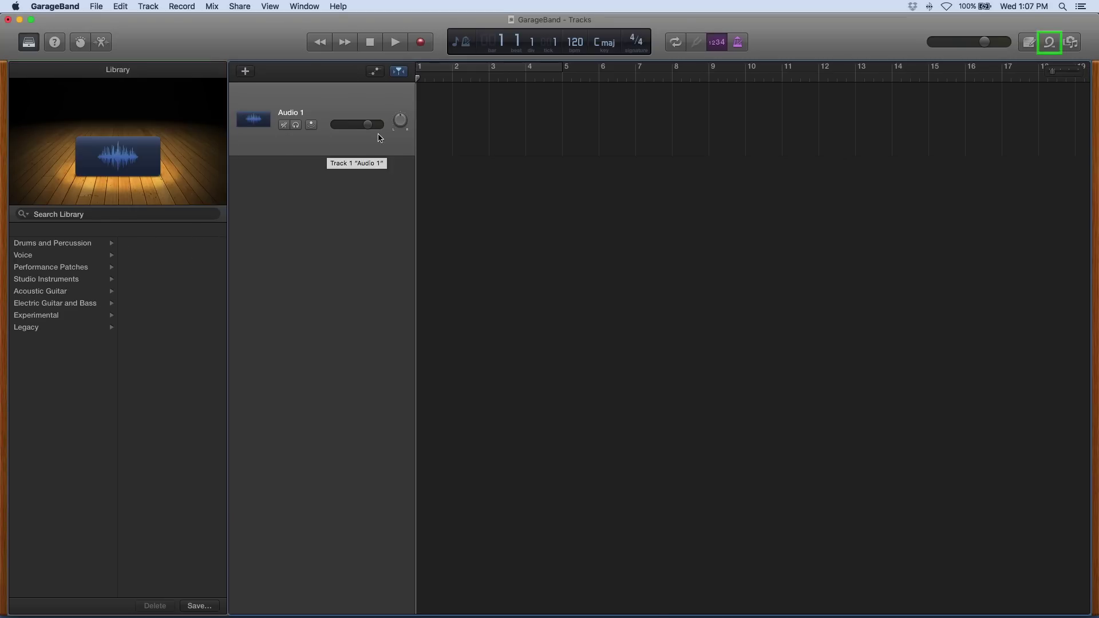
Step: Preview the 12-8 Acoustic Strum 01 loop and place it on a new track at bar 1
click(1051, 42)
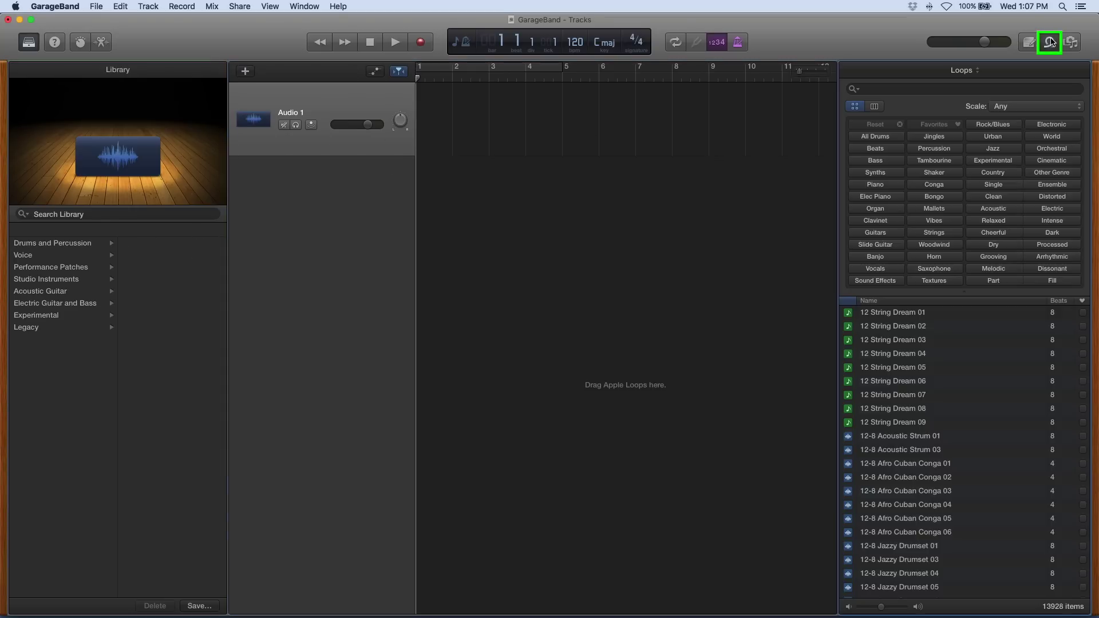
click(868, 439)
drag(867, 439, 432, 337)
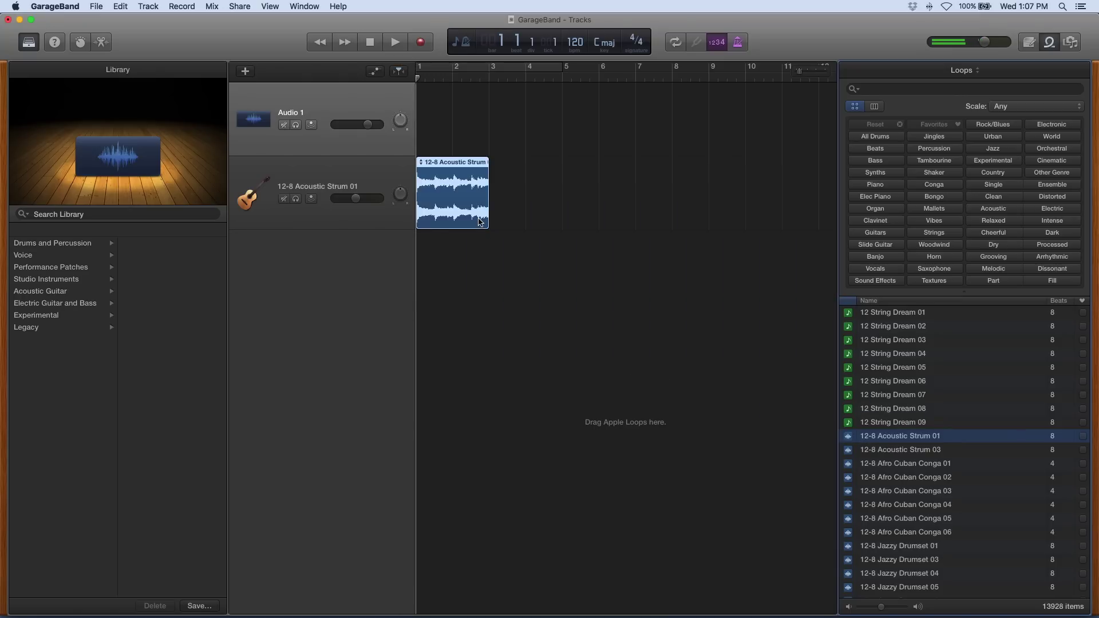
Step: Show Smart Controls and the audio editor, then select the 12-8 Acoustic Strum 01 track
click(83, 42)
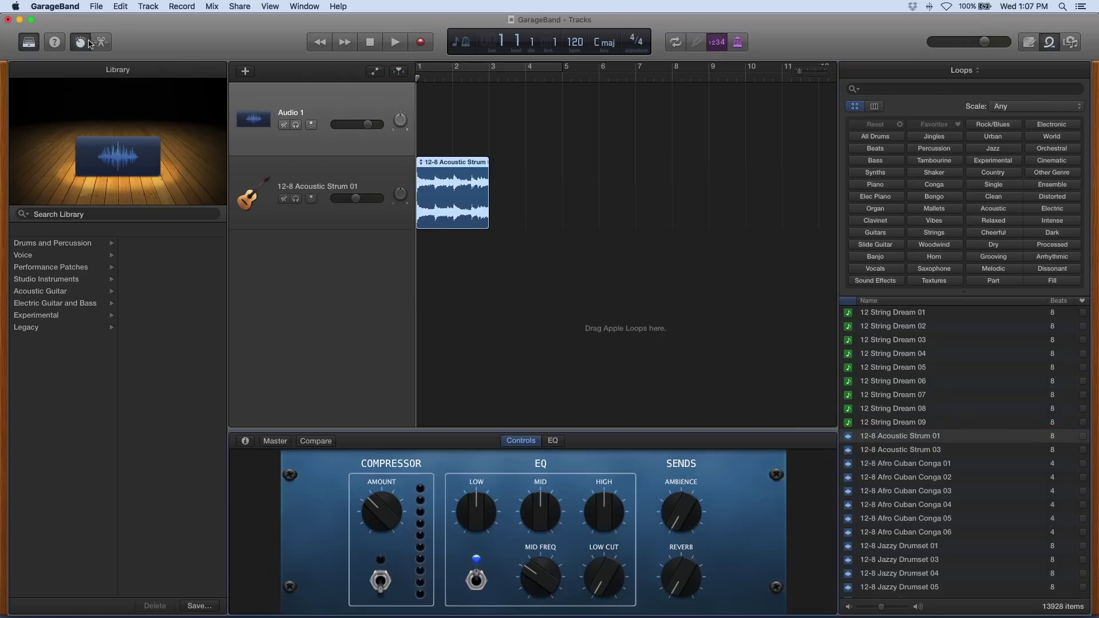
click(102, 45)
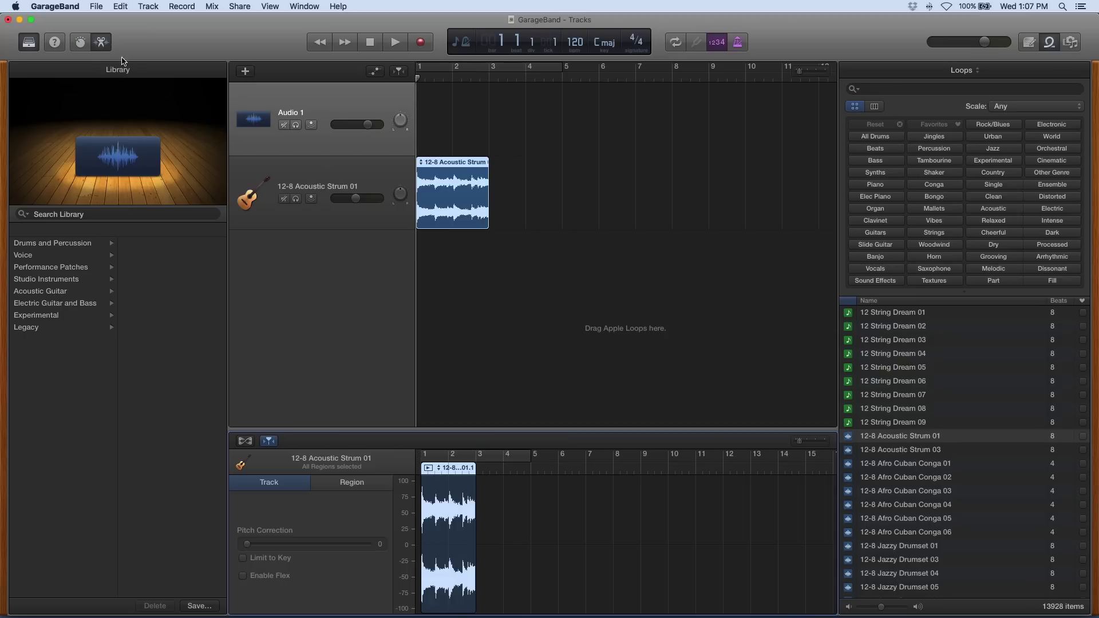
click(247, 178)
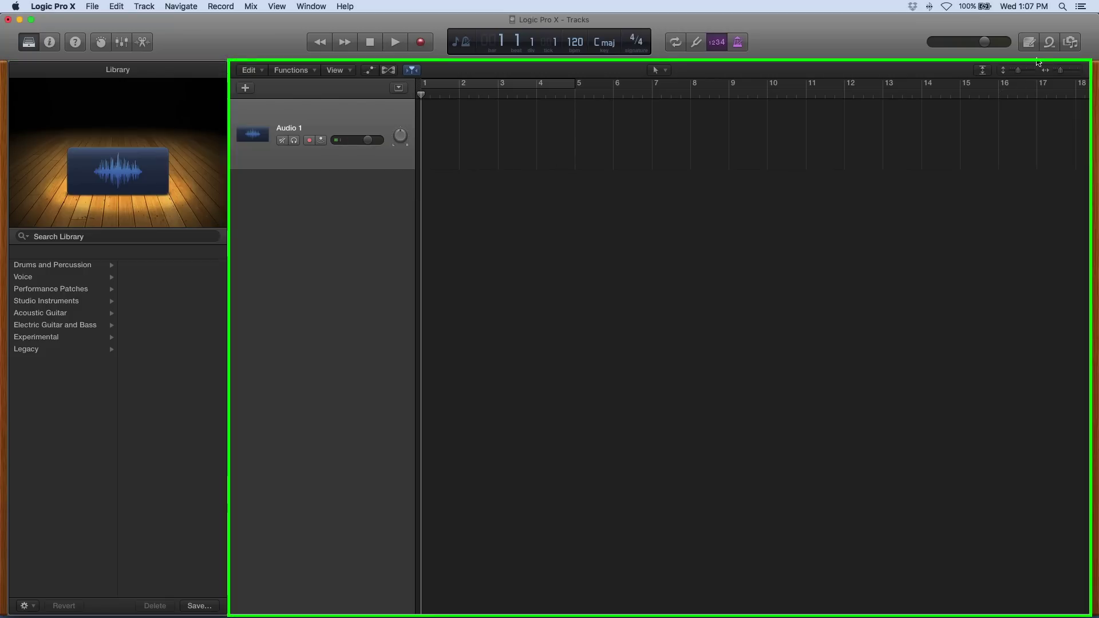
Step: Add 12-8 Afro Cuban Conga 01 as a new track, import its 106 BPM tempo, and zoom in
click(1049, 42)
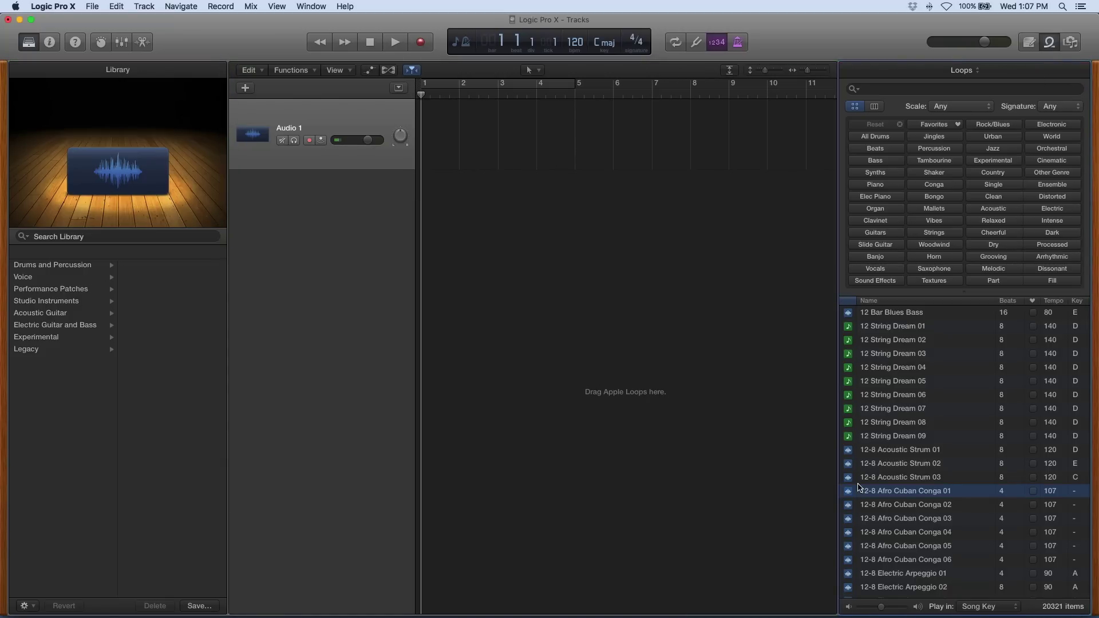
drag(859, 487, 435, 300)
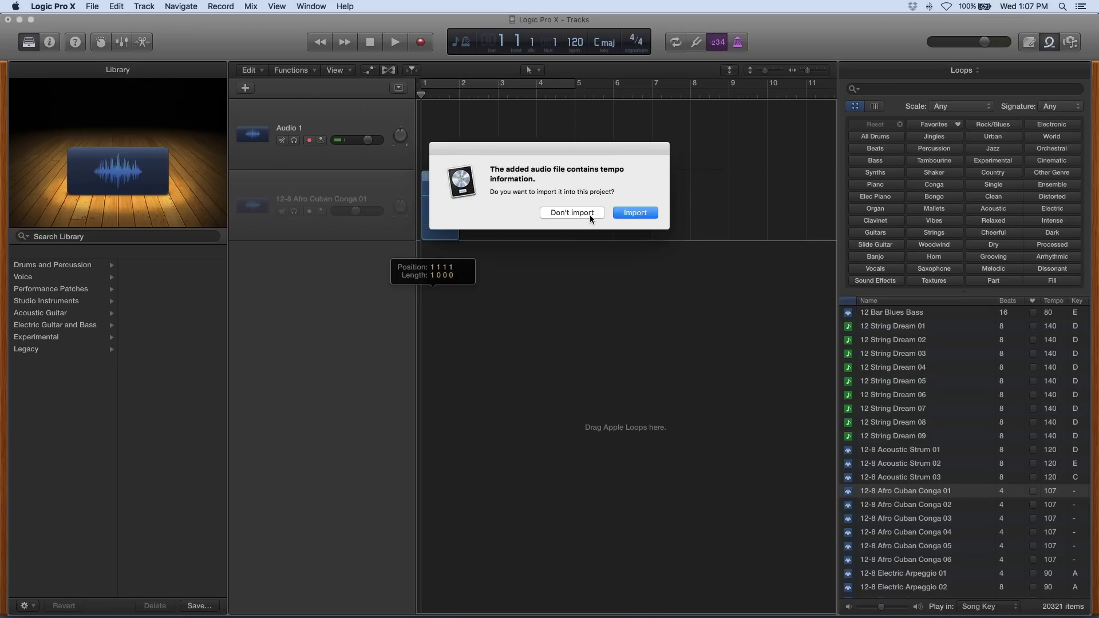
click(630, 214)
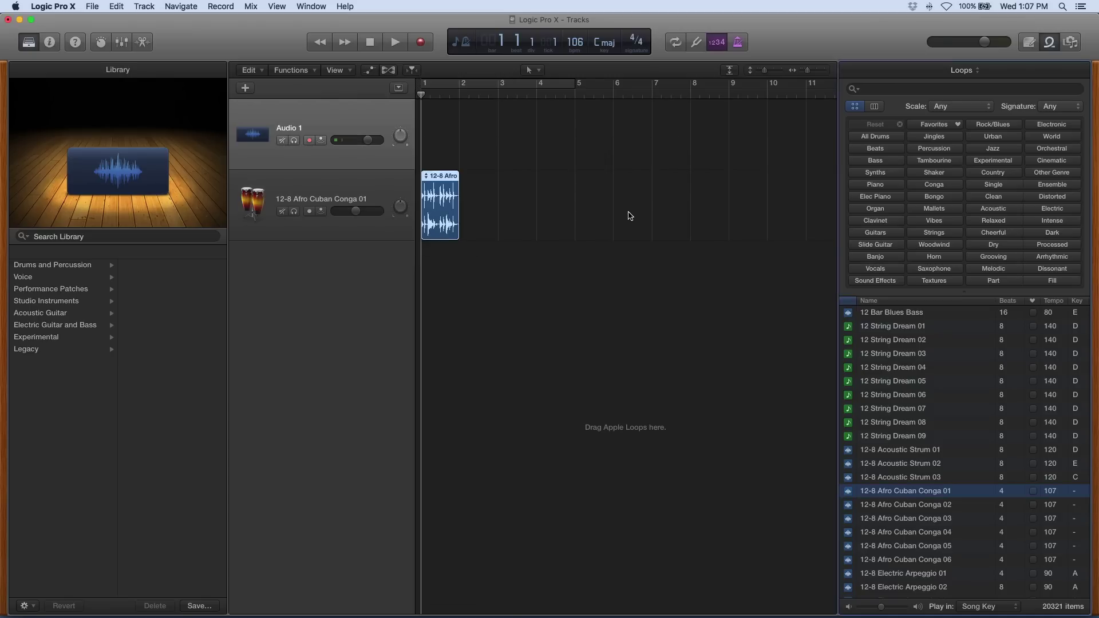
key(super+Right)
key(super+Right)
key(super+Right)
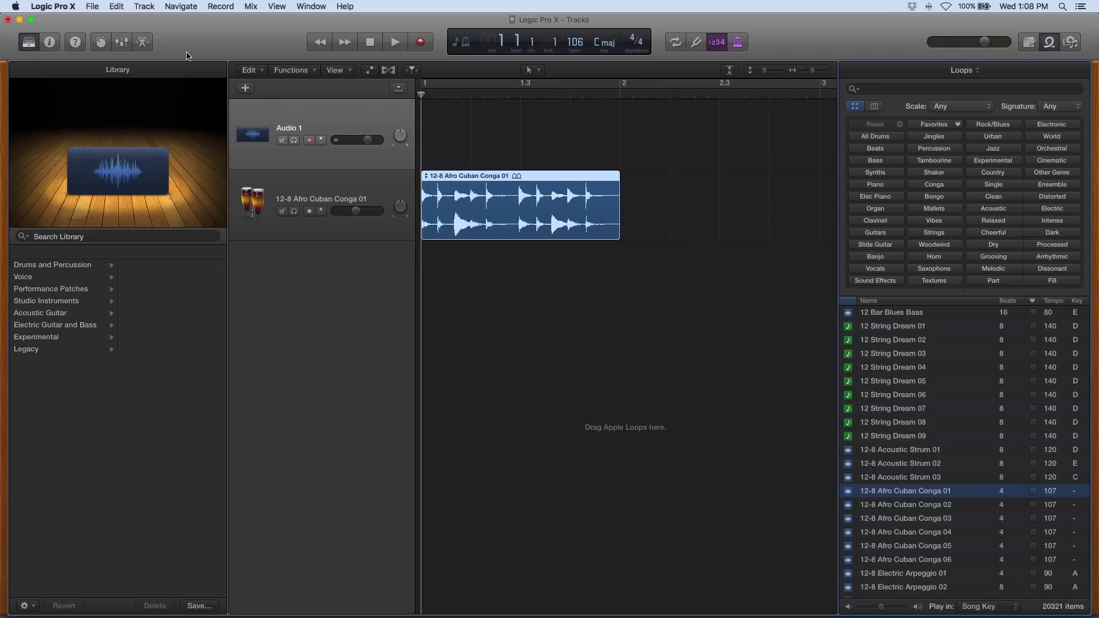
Step: Toggle the audio editor and Smart Controls off and close the Loop Browser
click(143, 42)
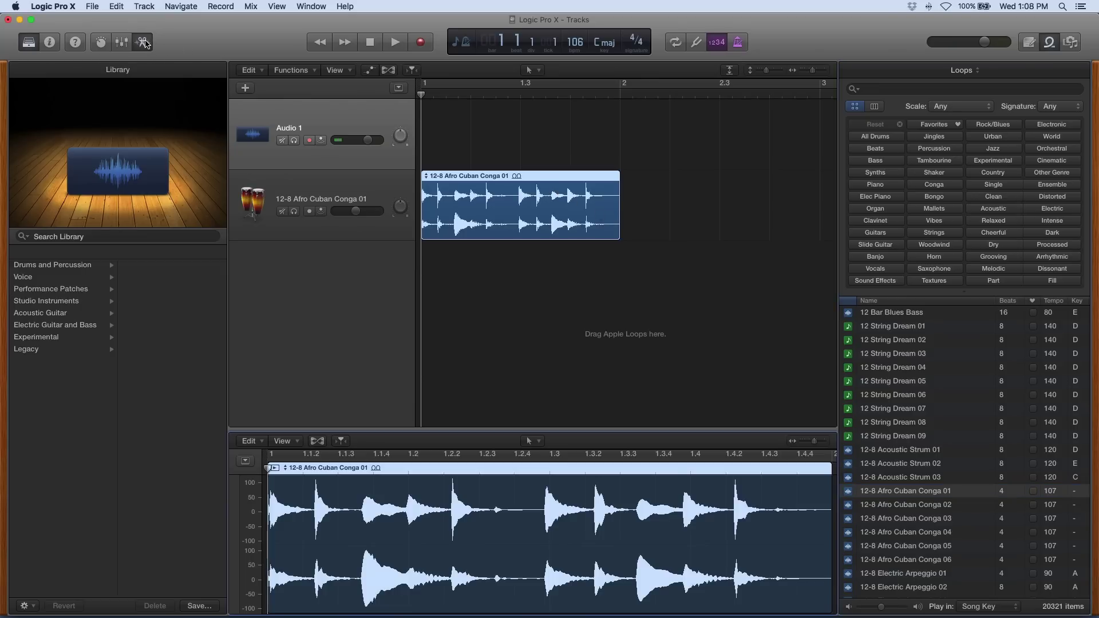
click(101, 41)
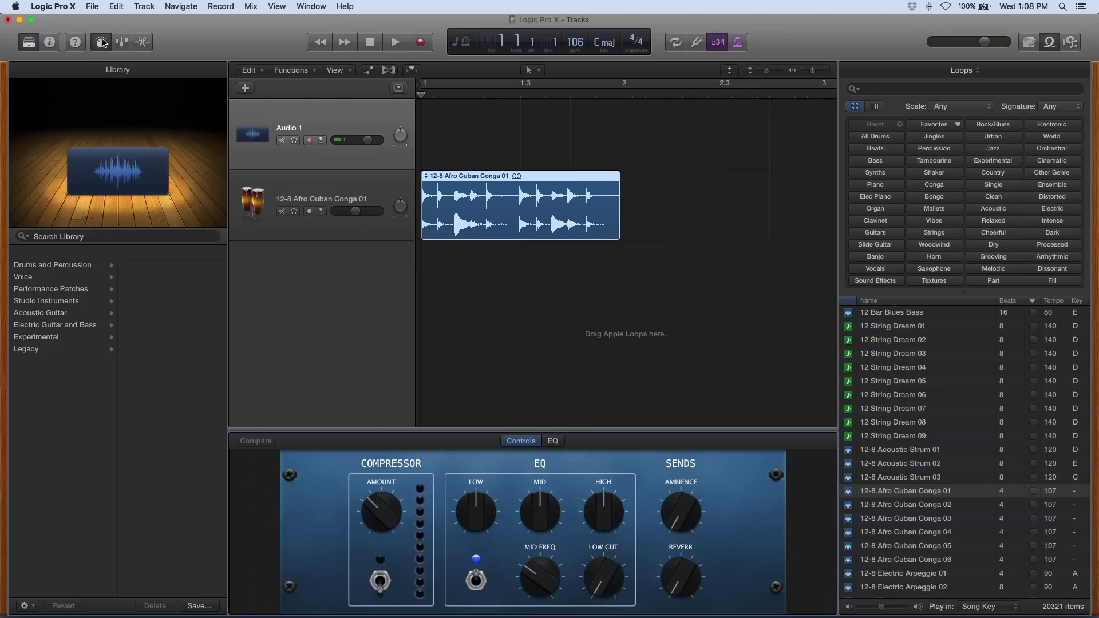
click(102, 42)
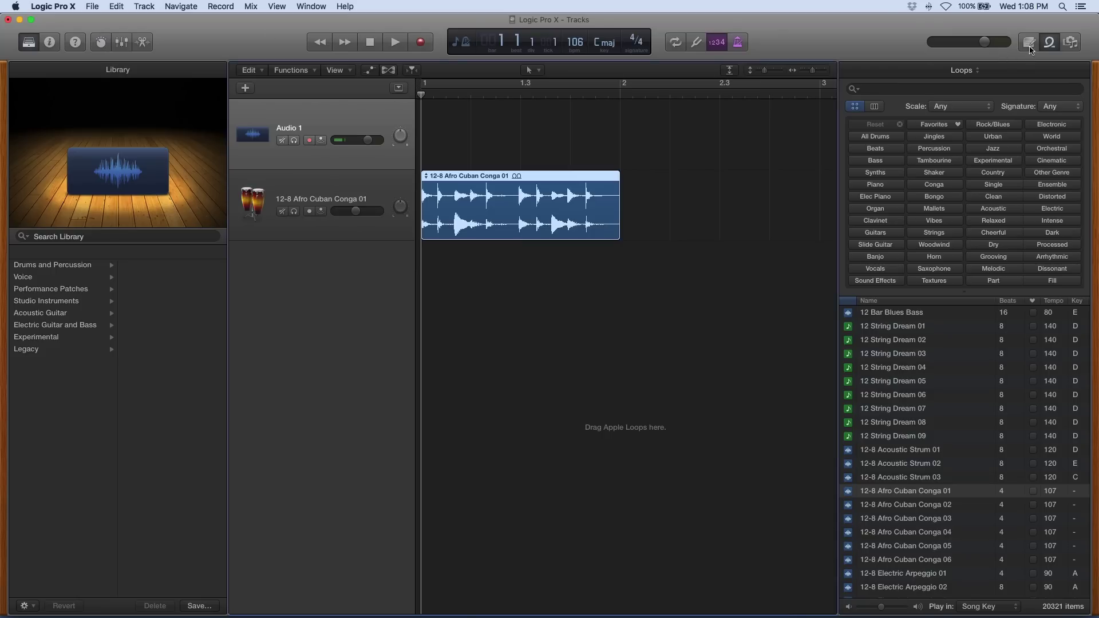
click(1051, 42)
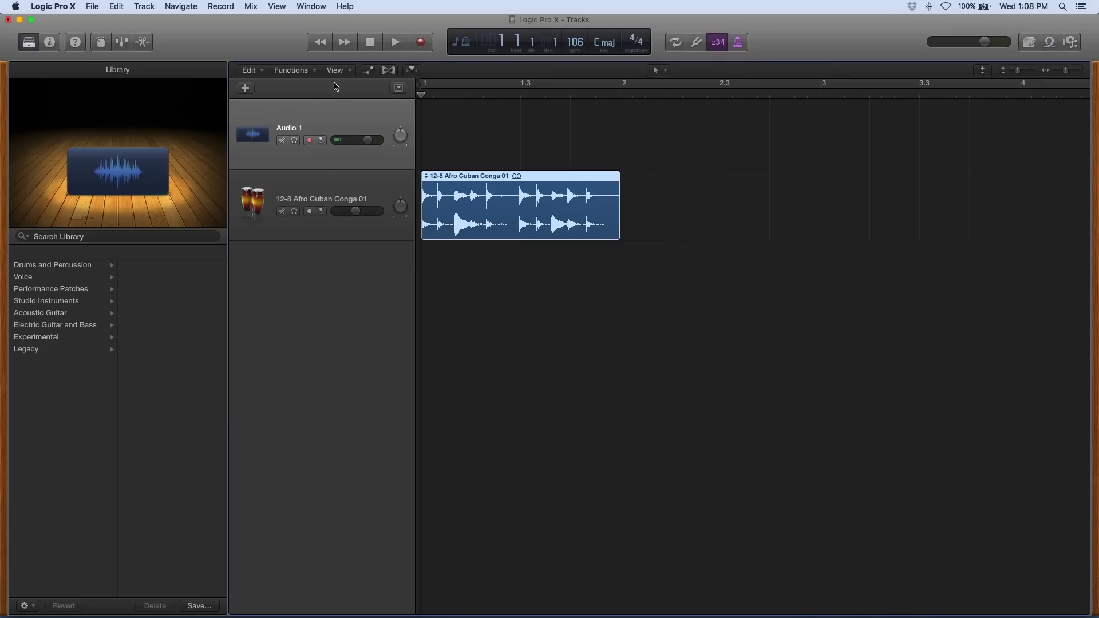
click(120, 43)
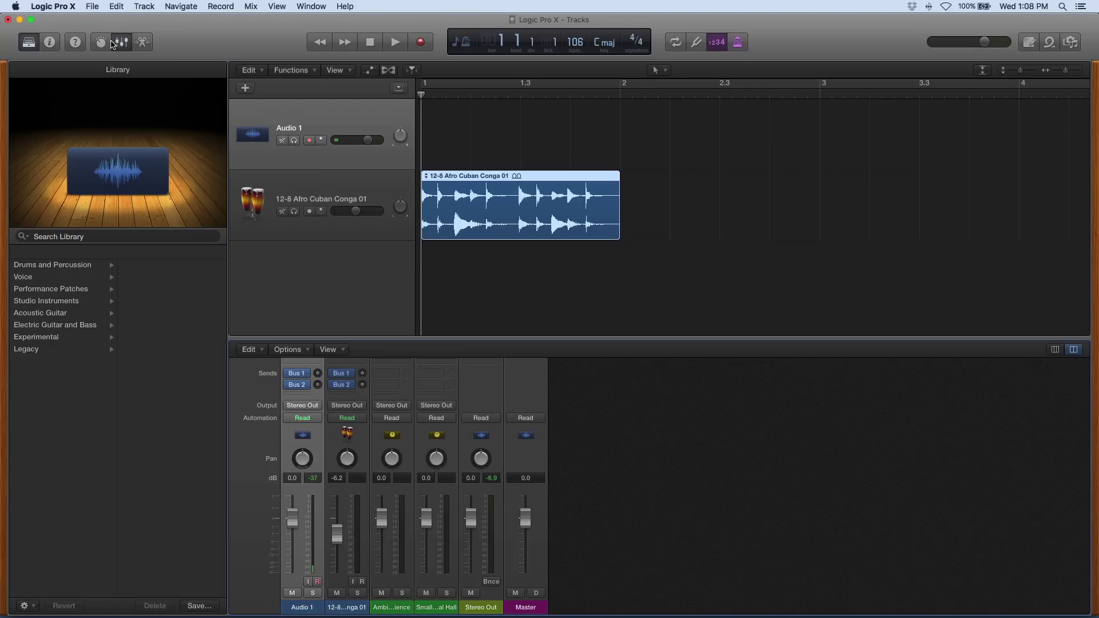
click(50, 42)
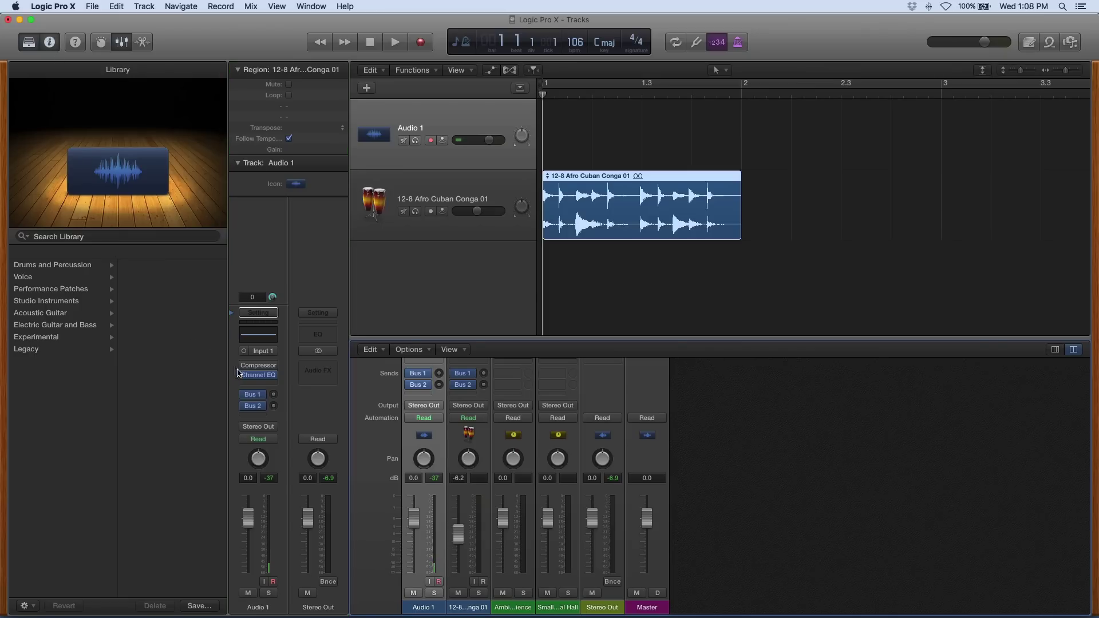
click(255, 375)
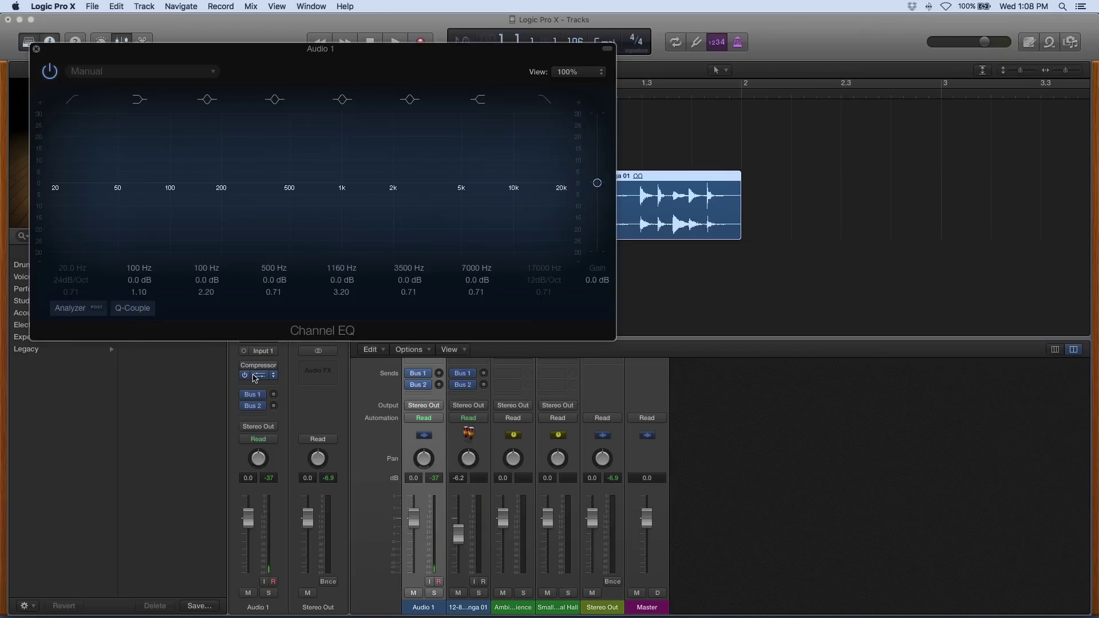
click(37, 50)
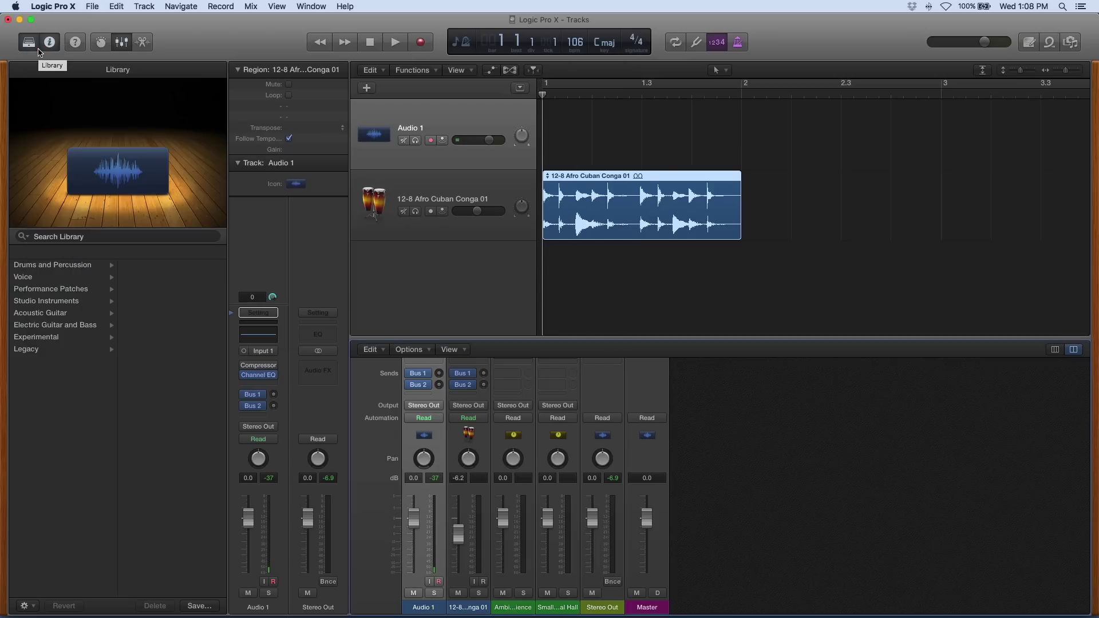
click(49, 44)
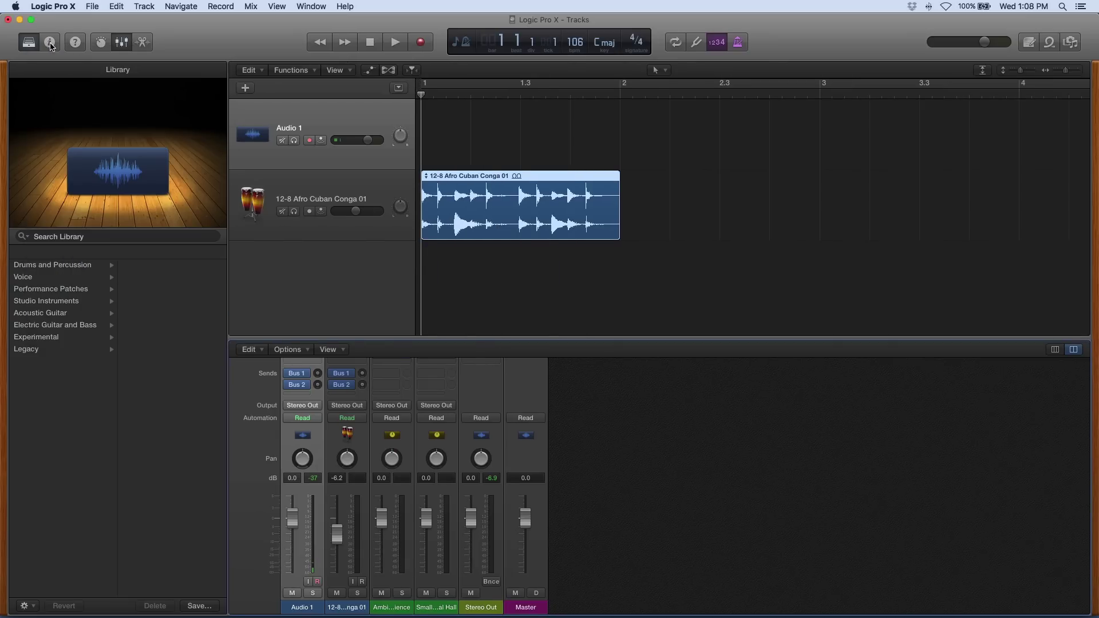
click(120, 46)
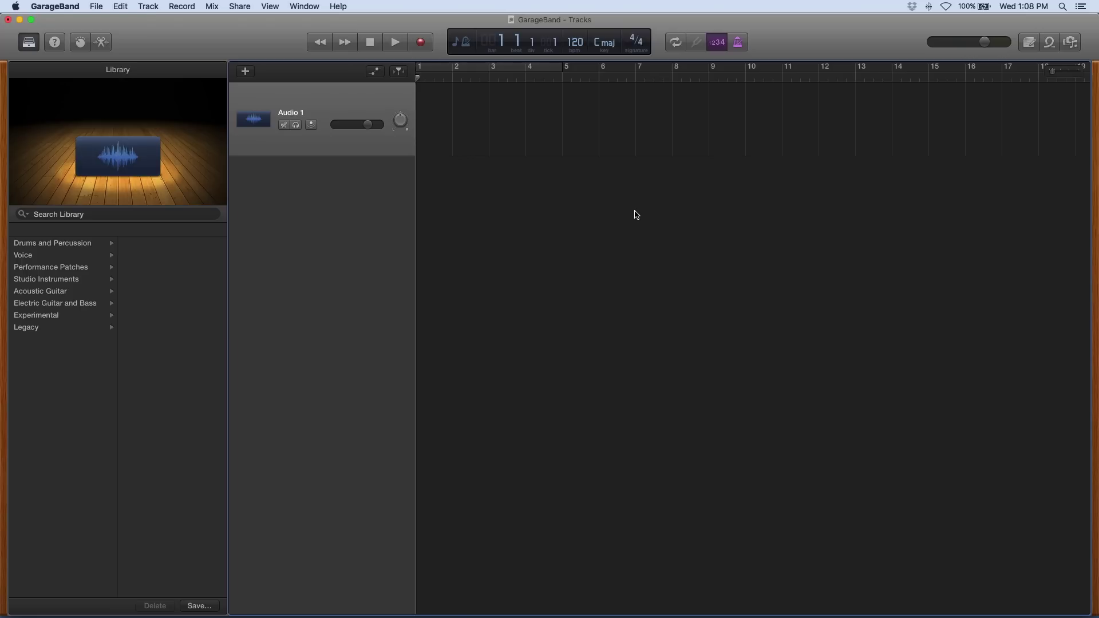
Step: Create a new Drummer track and play the project from bar 8
click(245, 71)
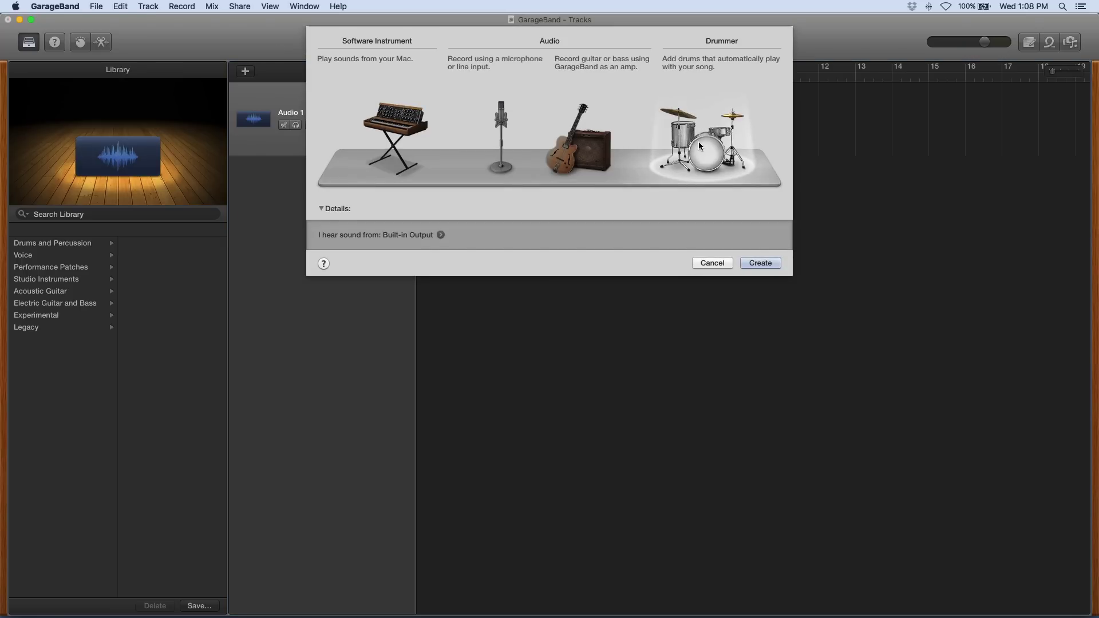
click(747, 264)
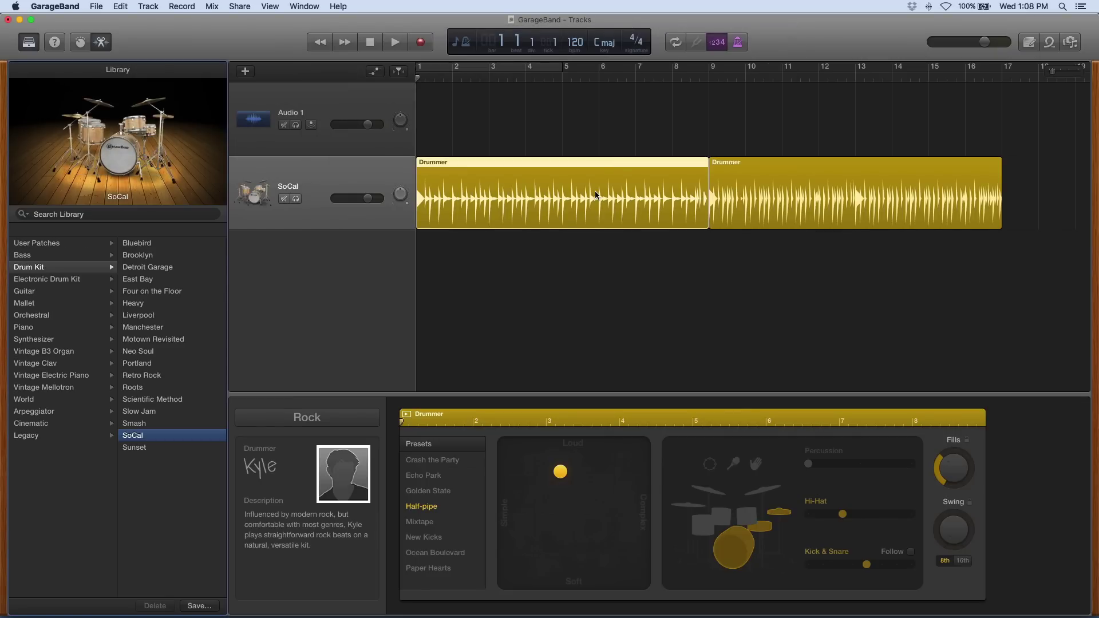
key(space)
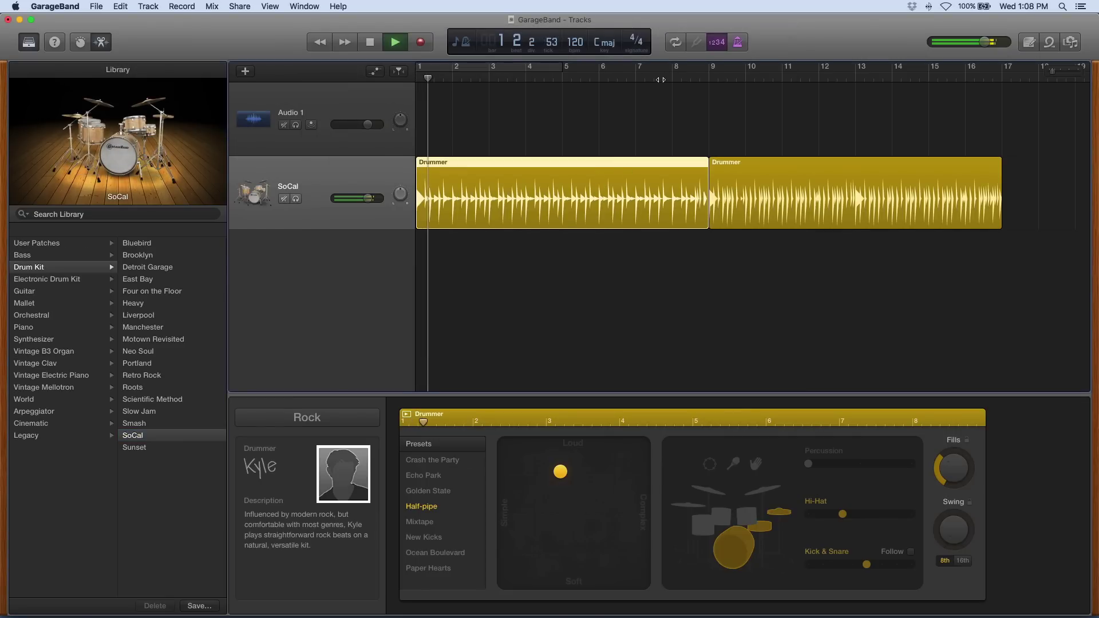
click(665, 77)
Step: Adjust loudness and complexity, and have both Drummer regions play toms instead of hi-hat
click(518, 489)
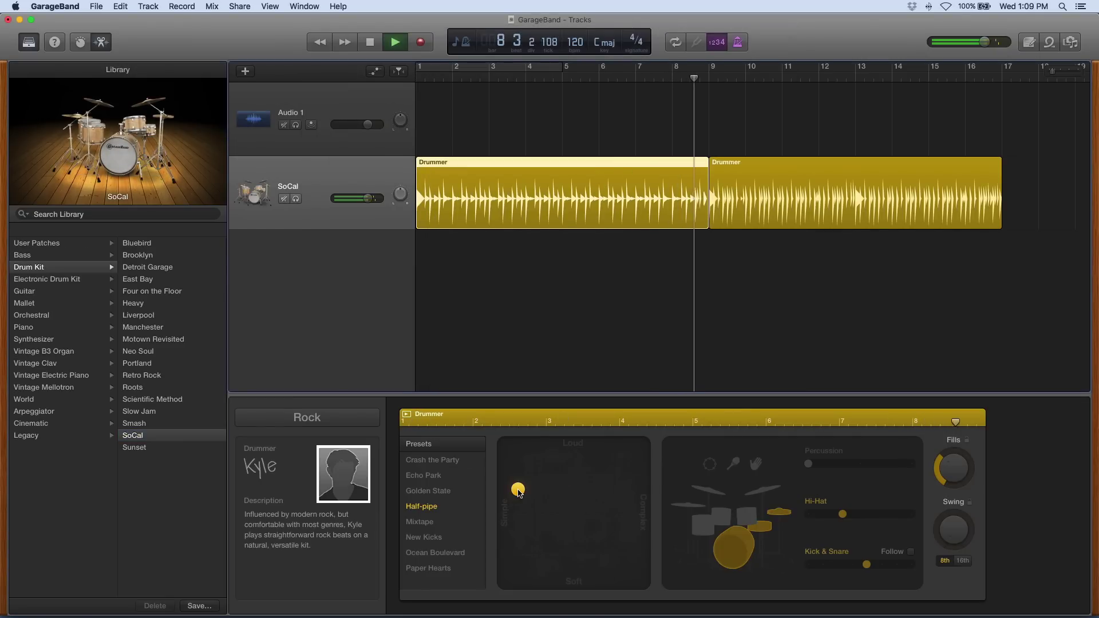
click(720, 516)
click(784, 191)
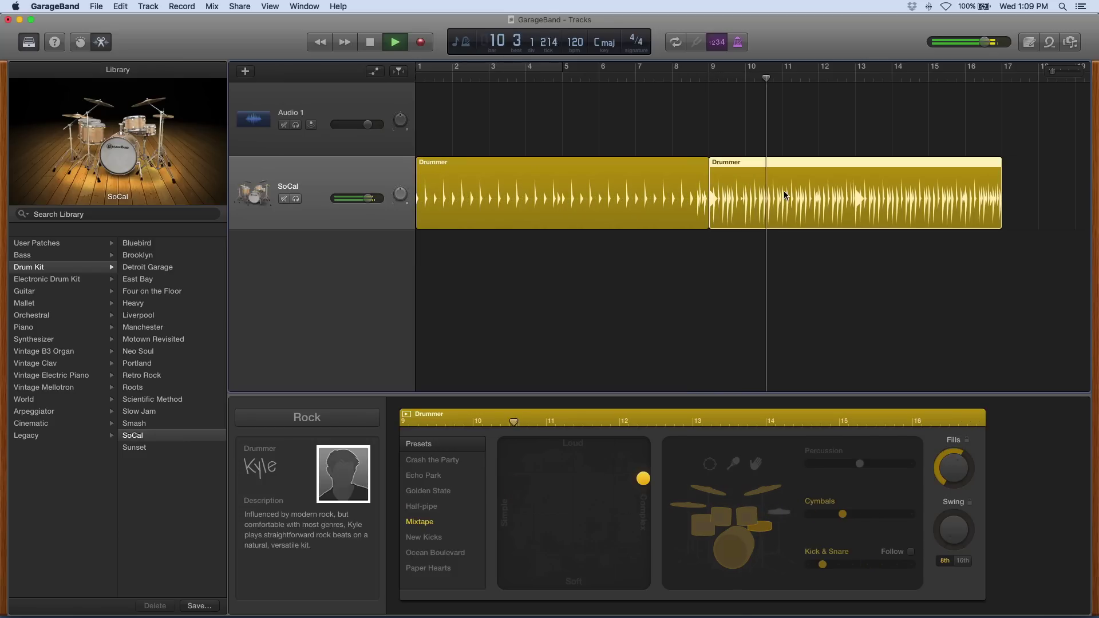
click(727, 513)
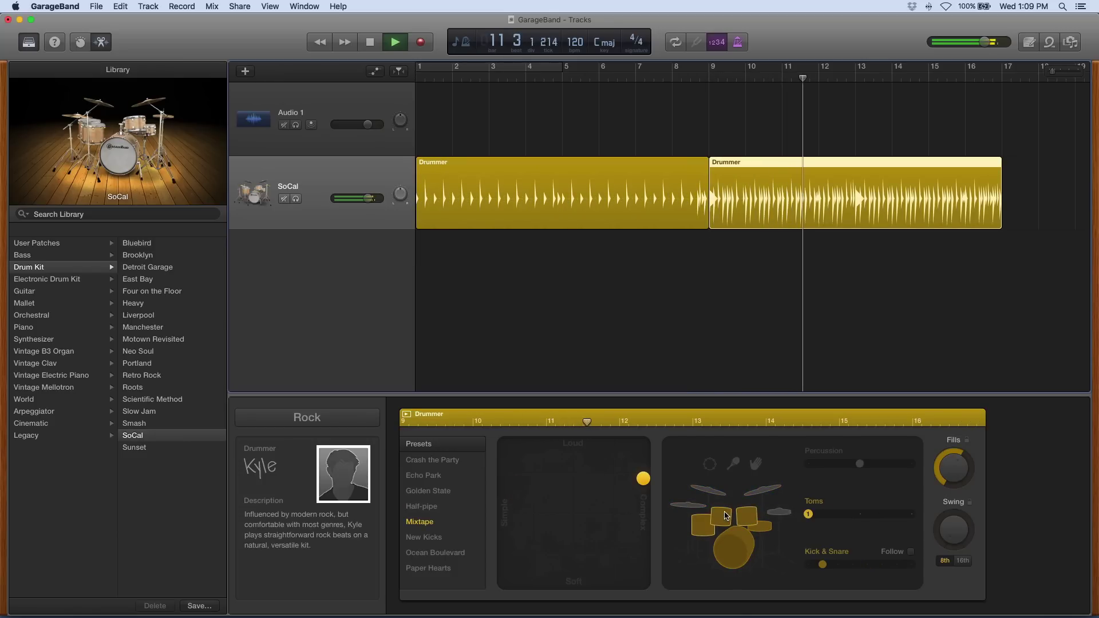
Step: Stop playback and replace the drummer with Anton in the Hip Hop genre, on the Beat Machine kit
key(space)
mouse_move(354, 485)
click(354, 419)
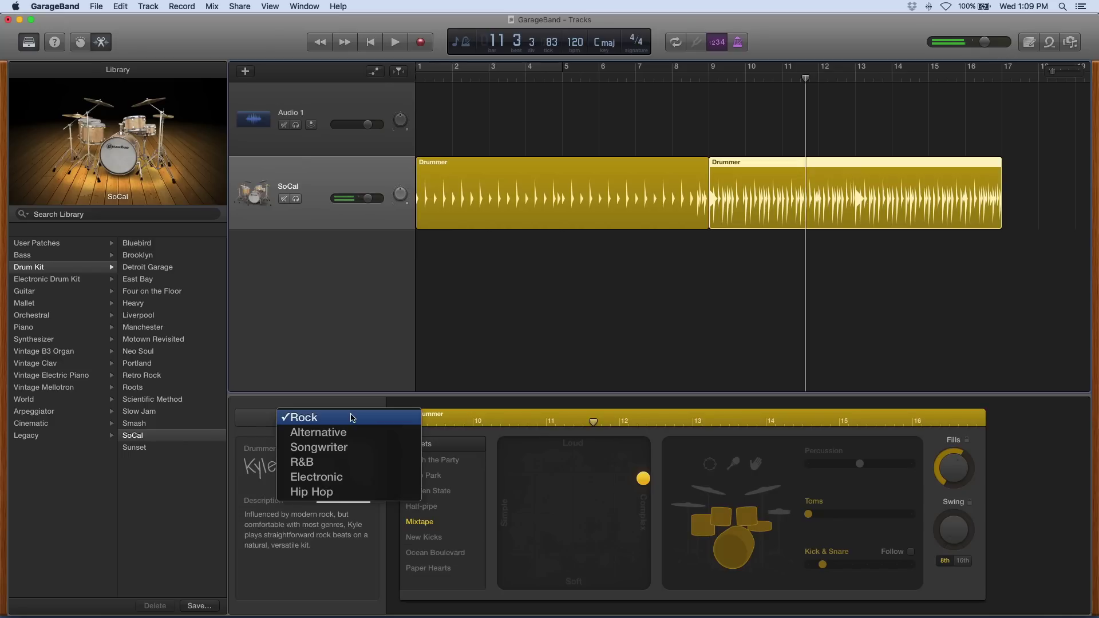
click(340, 492)
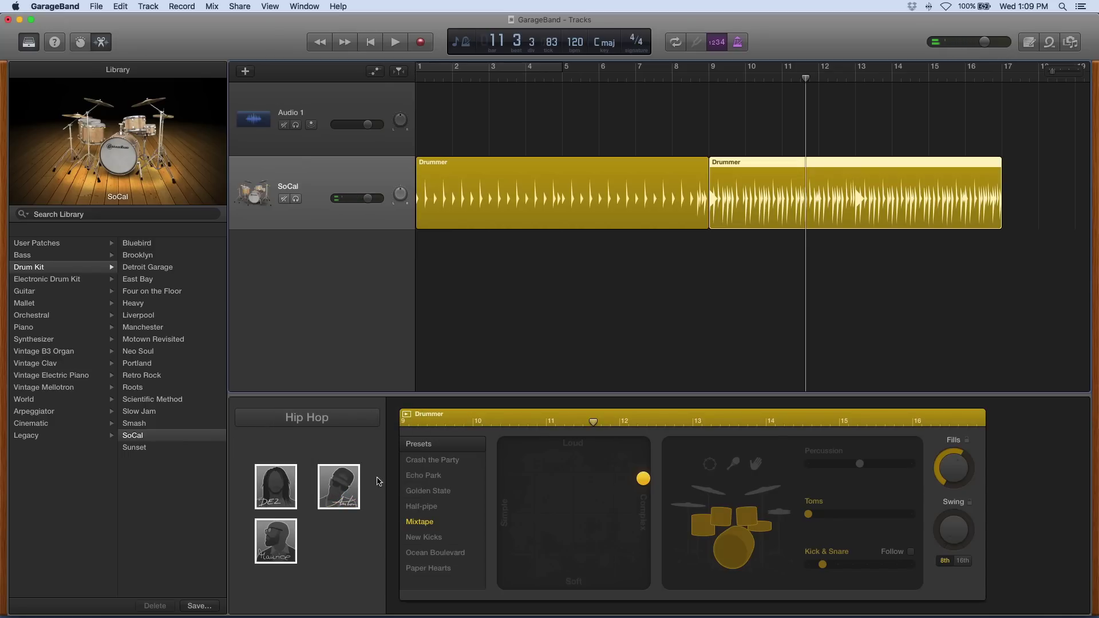
click(353, 493)
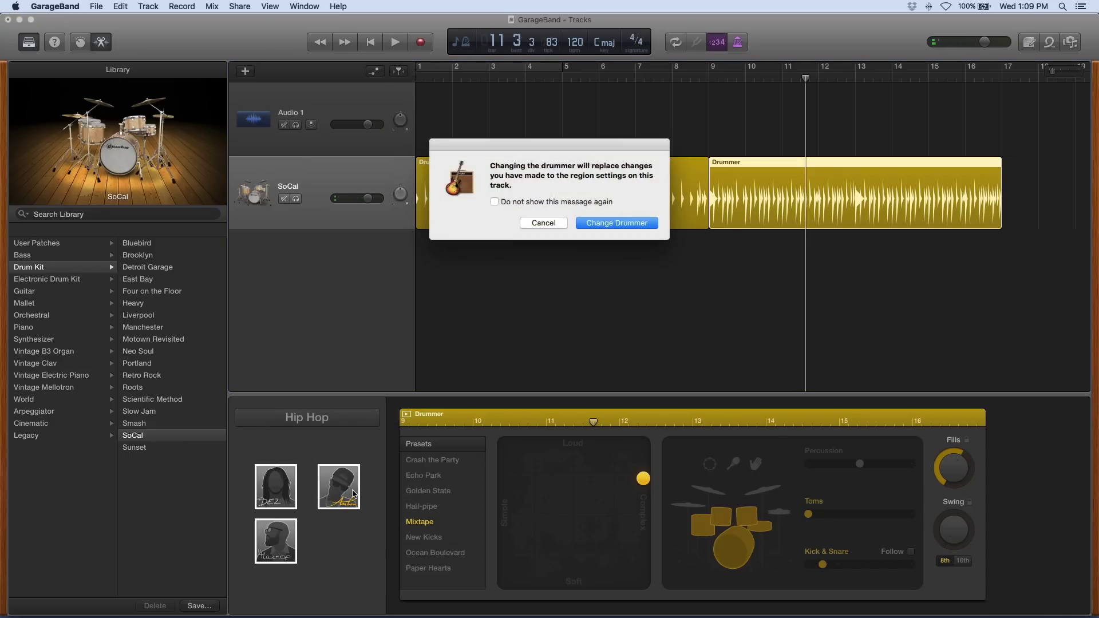
click(606, 224)
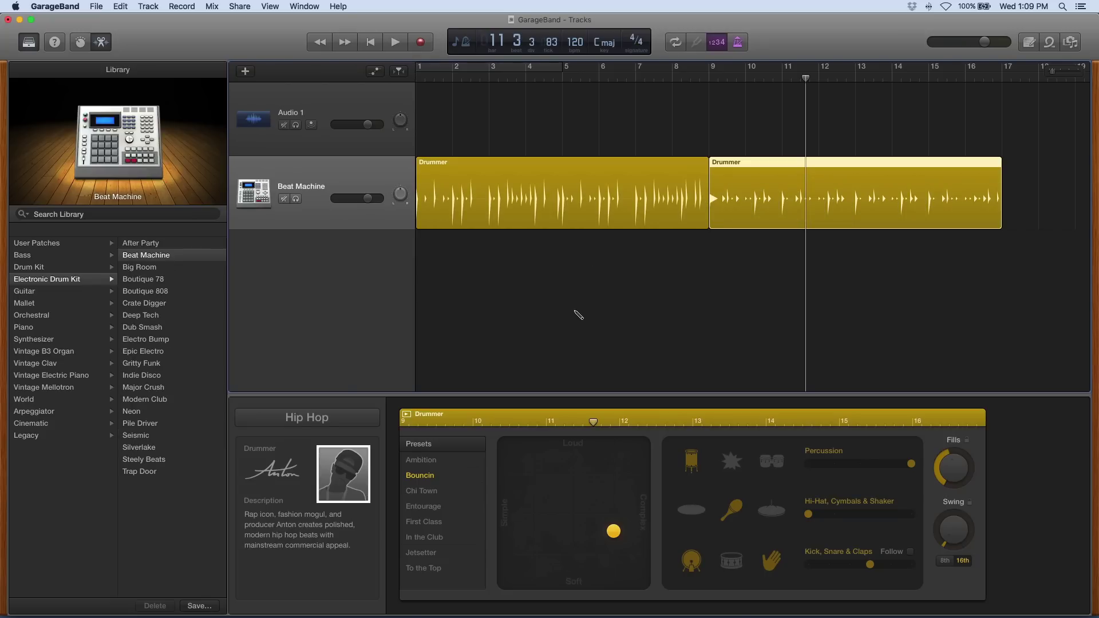
Step: In Logic Pro X, create a Rock-genre Drummer track, giving a SoCal track with Kyle's region
key(super+Tab)
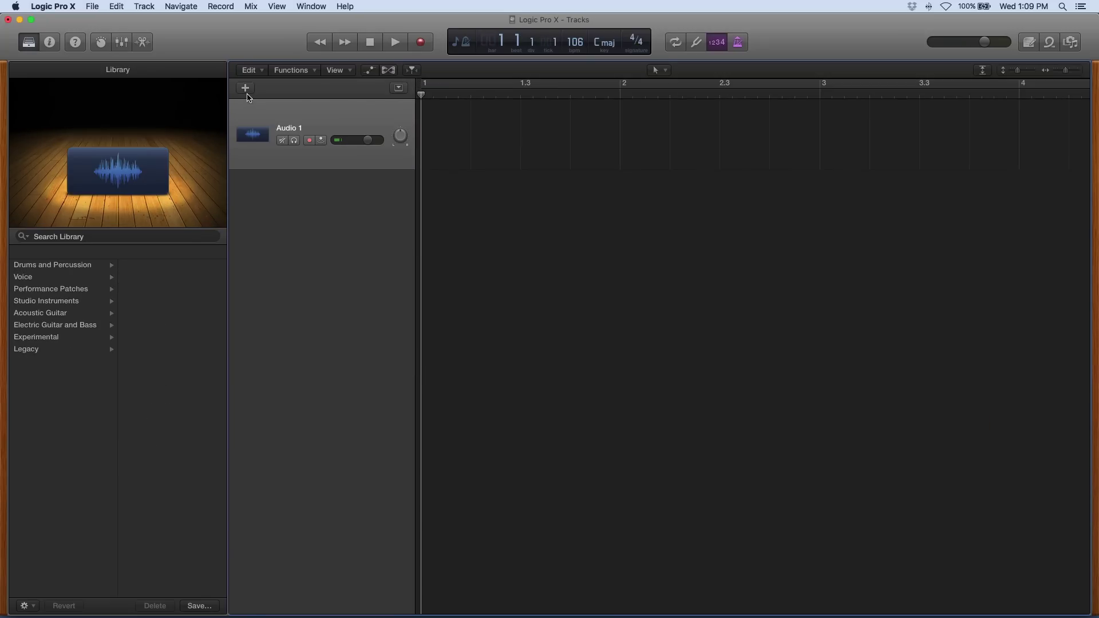
click(246, 91)
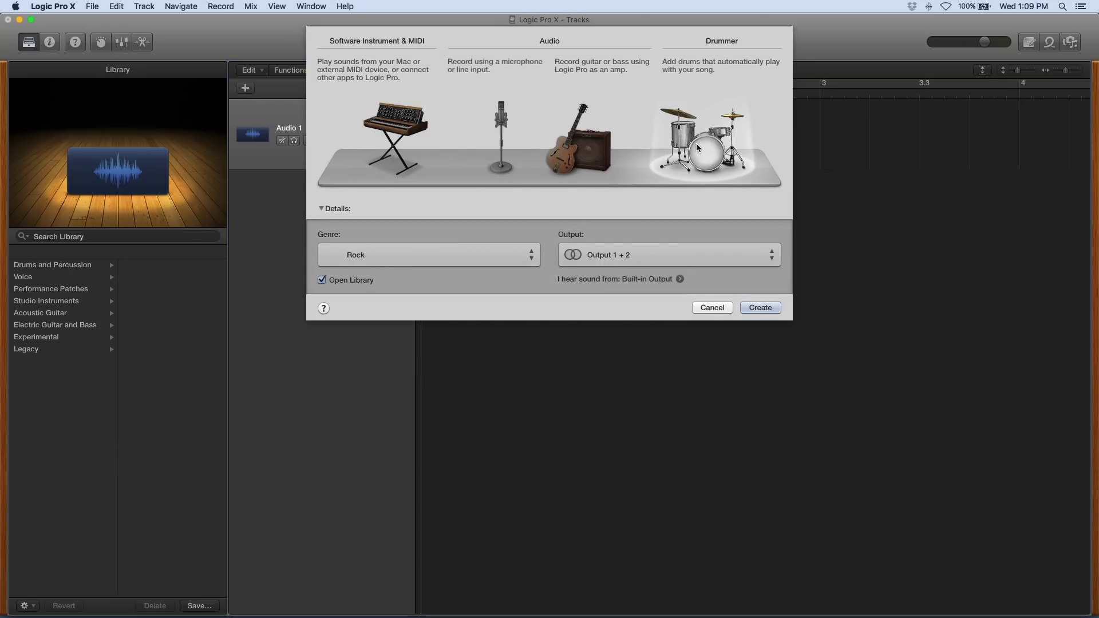
click(482, 255)
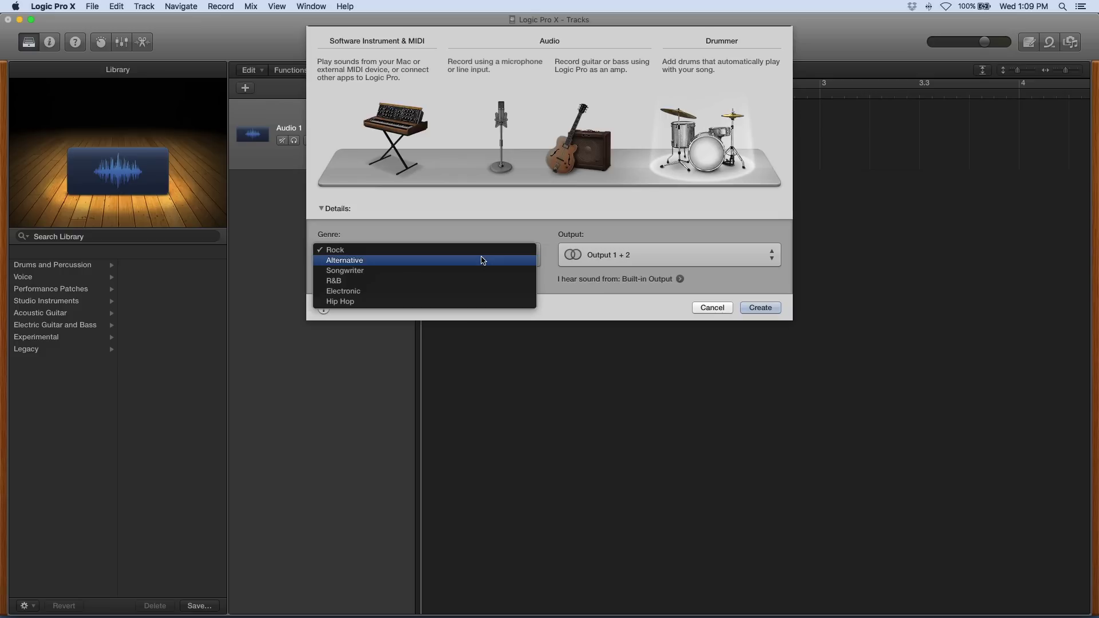
click(481, 250)
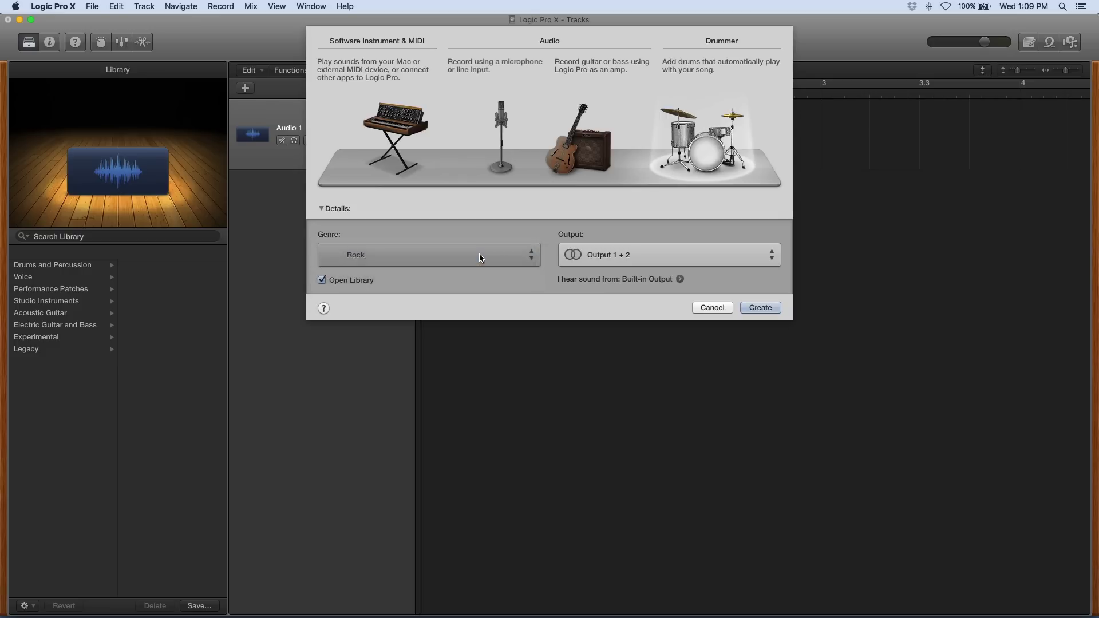
click(761, 309)
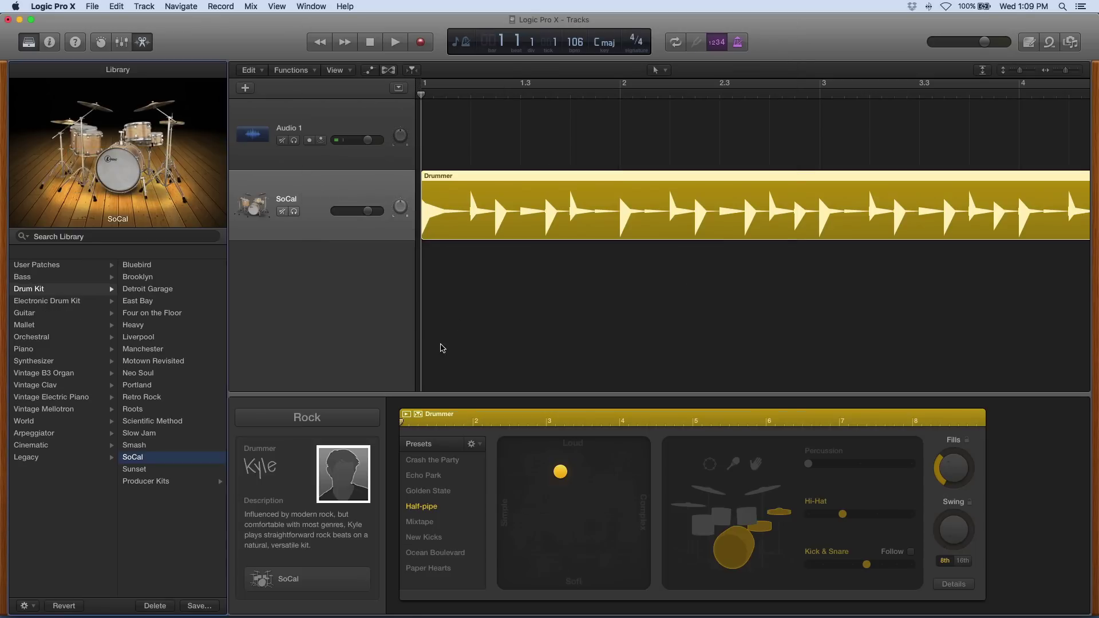
Step: Keep the original rock drummer and bring up the kick drum options in Drum Kit Designer
click(331, 498)
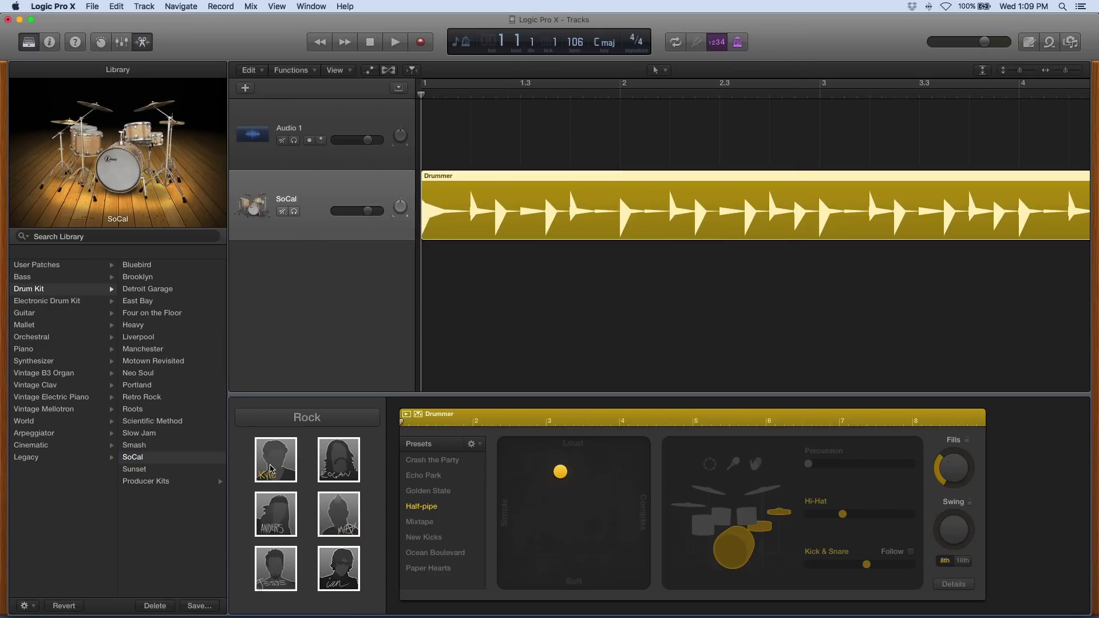
click(272, 468)
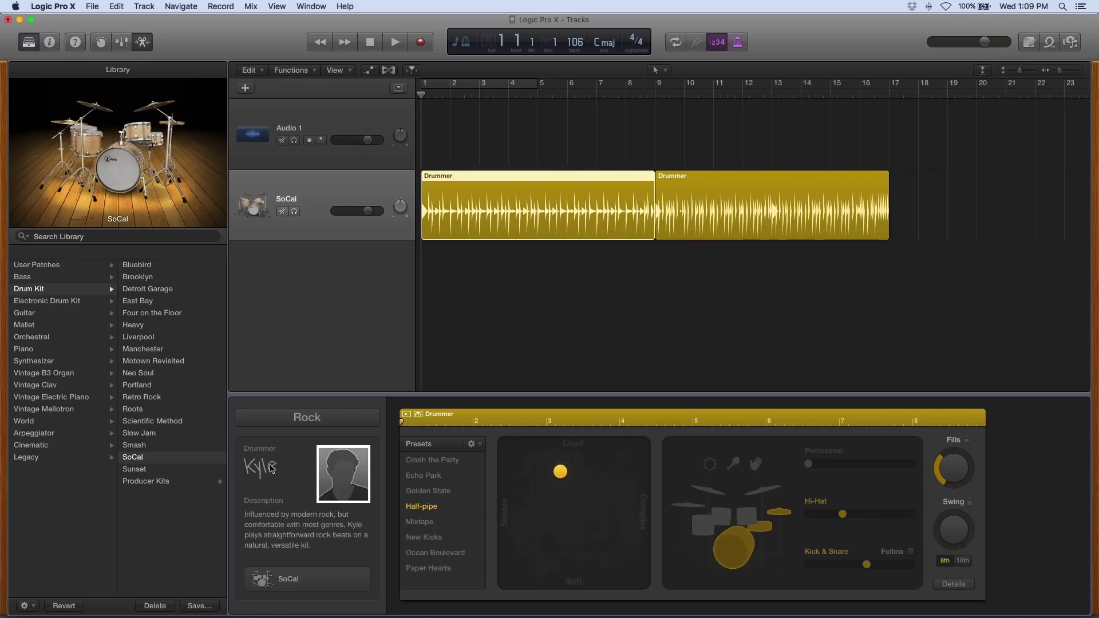
click(284, 580)
click(304, 322)
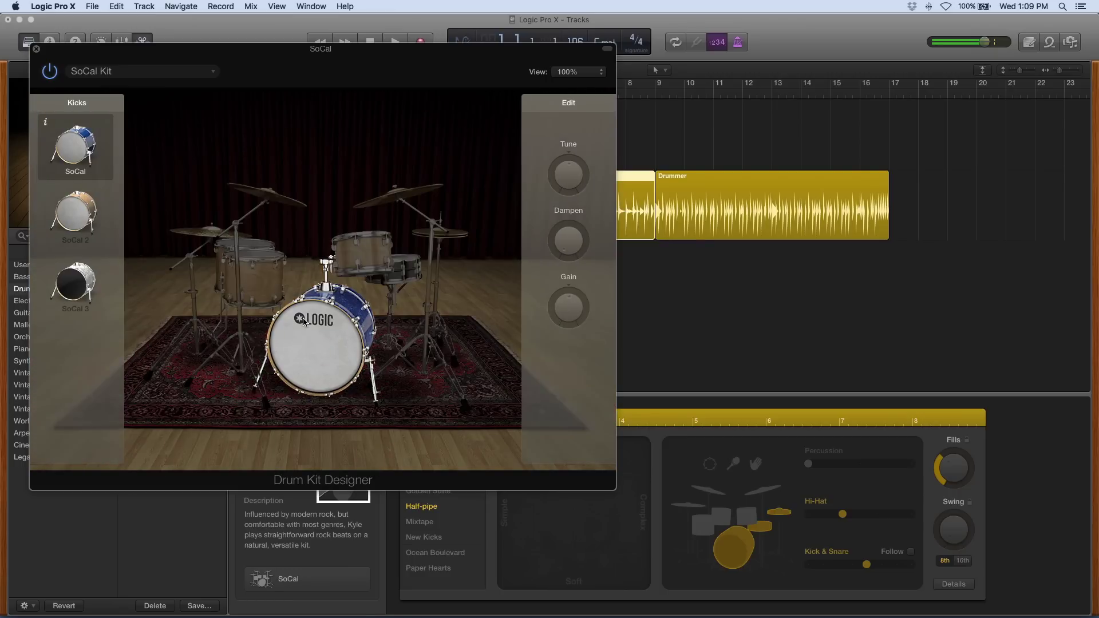
Step: Try the SoCal 2 and SoCal 3 kicks, then load the East Bay Kit preset
click(91, 227)
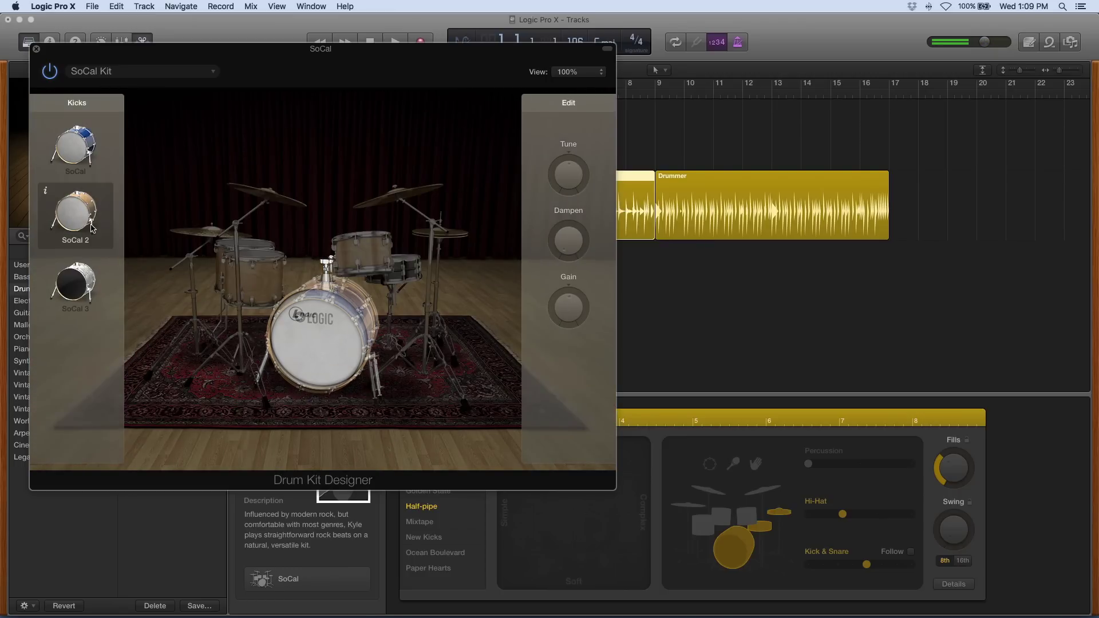
click(81, 298)
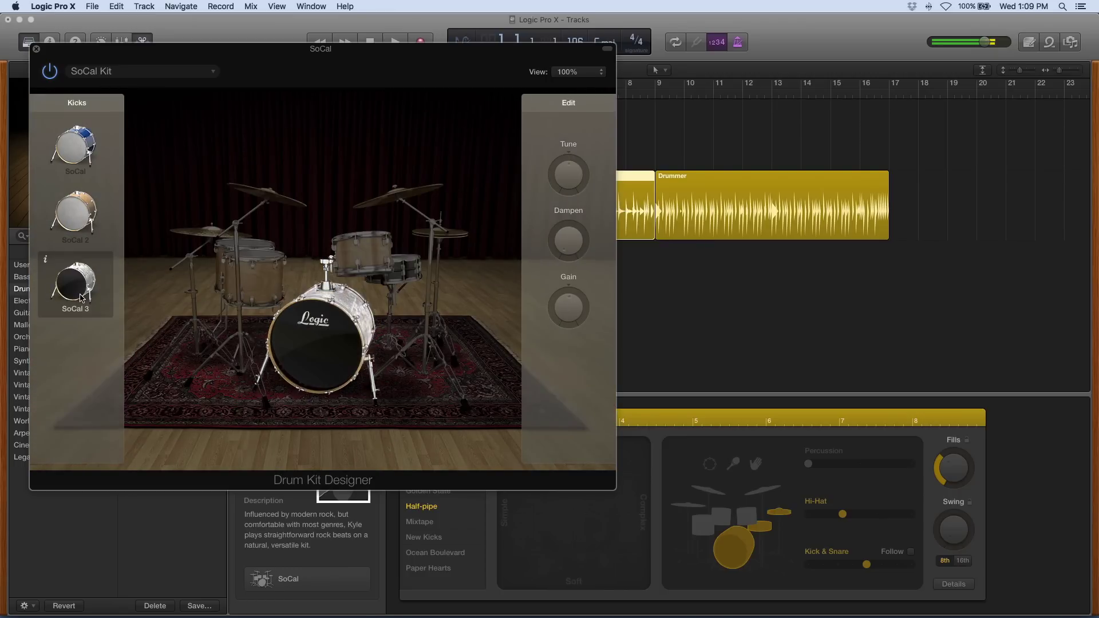
click(196, 68)
click(103, 315)
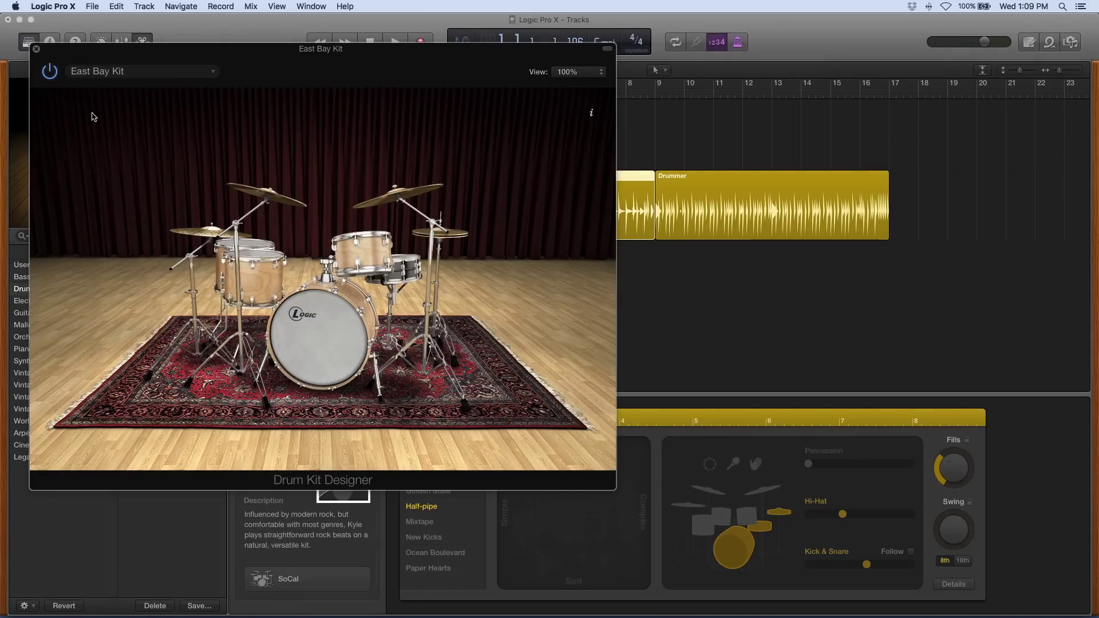
Step: Close Drum Kit Designer, switch to the Liverpool kit discarding edits, and set the genre to Hip Hop
click(38, 50)
click(137, 339)
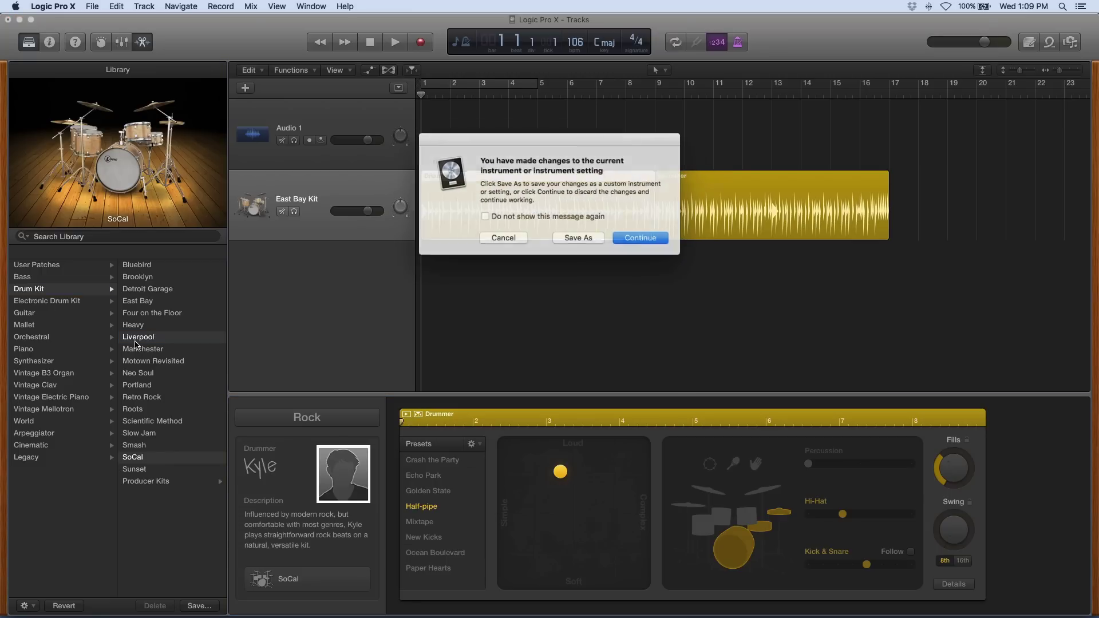
click(639, 237)
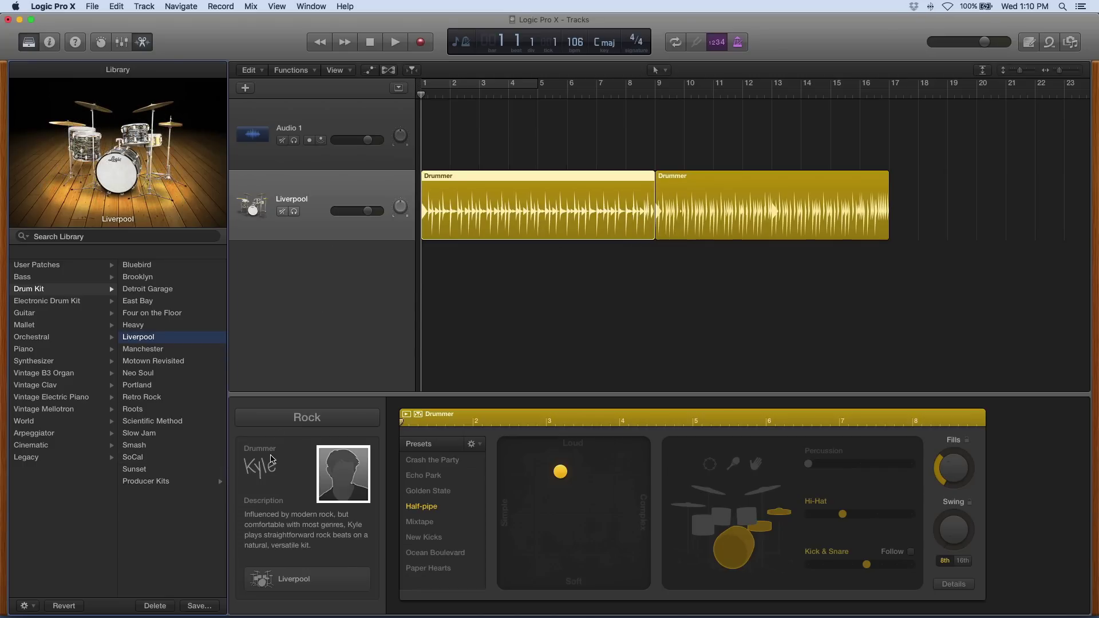
click(339, 422)
click(333, 493)
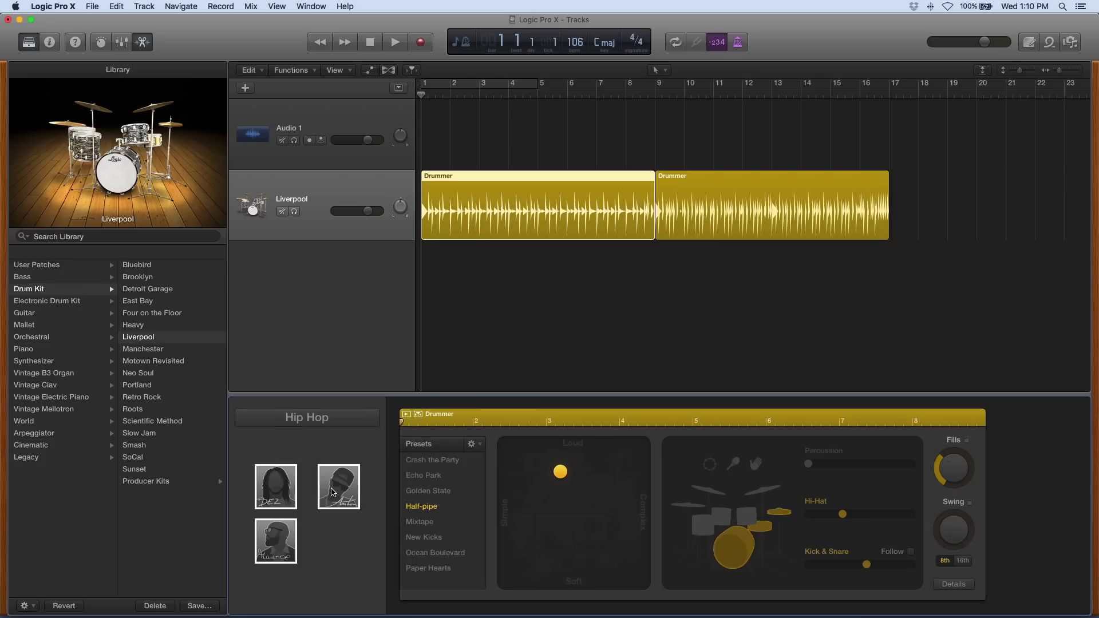
Step: Choose the trap-style Hip Hop drummer (Trap Door kit) and select its Cowbell 1 pad
click(273, 486)
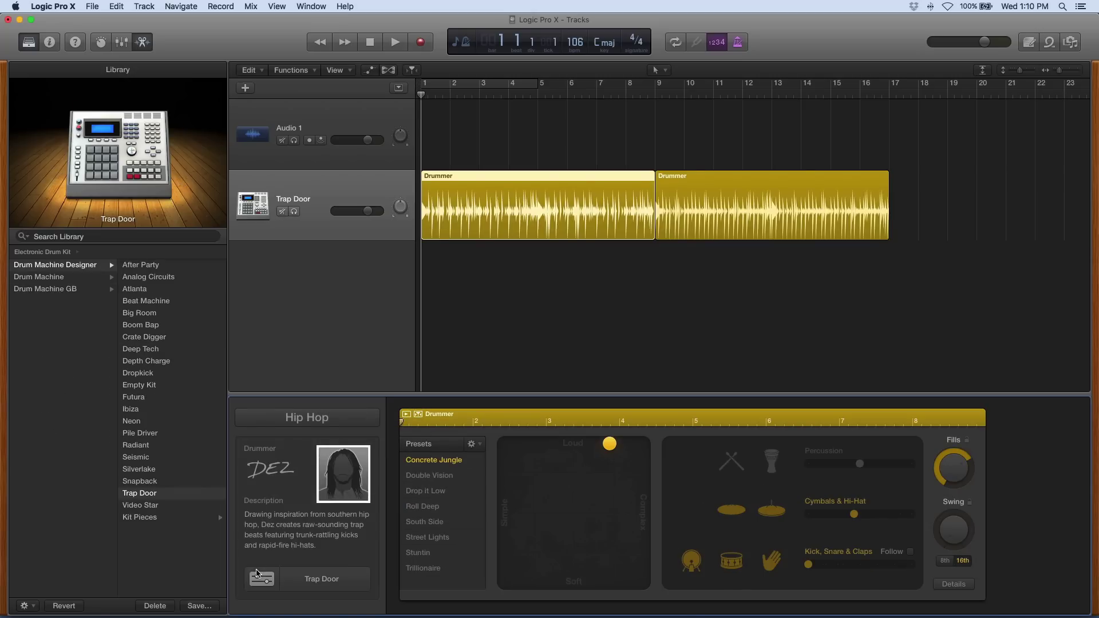
click(261, 578)
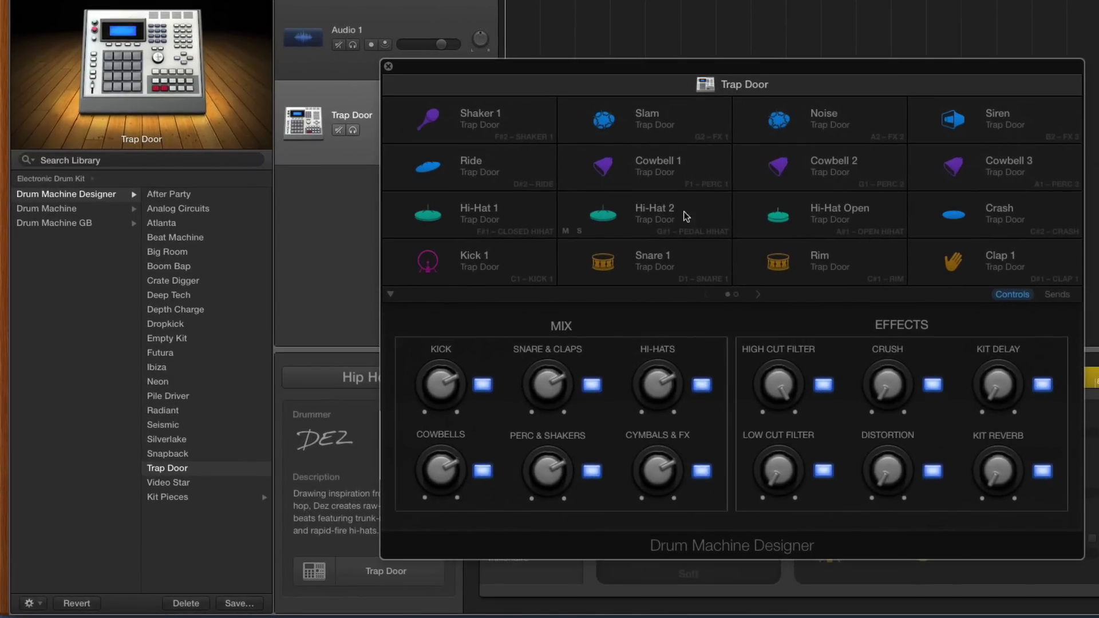
click(630, 175)
click(622, 197)
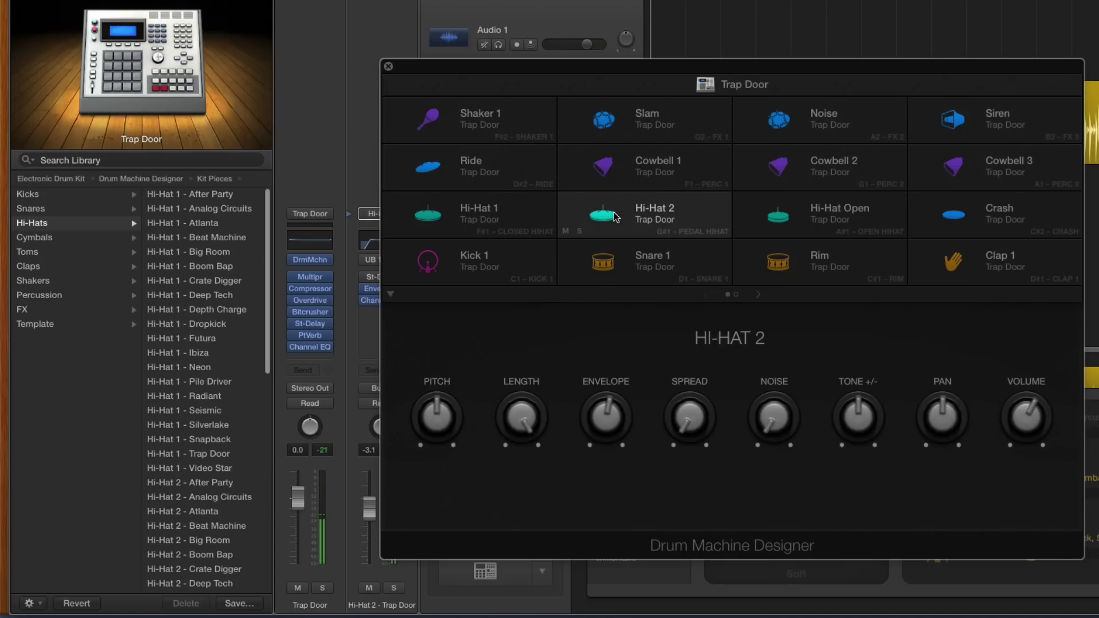
click(621, 182)
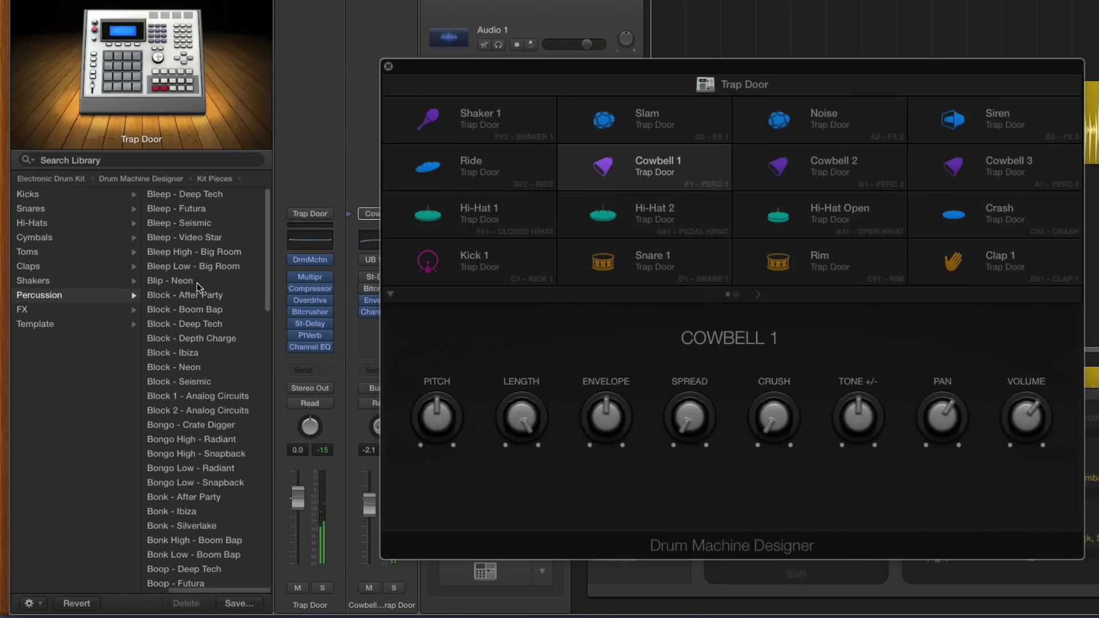
Step: Audition Blip - Neon and Block - Neon, settling on Bongo High - Radiant for the pad
click(171, 280)
click(186, 367)
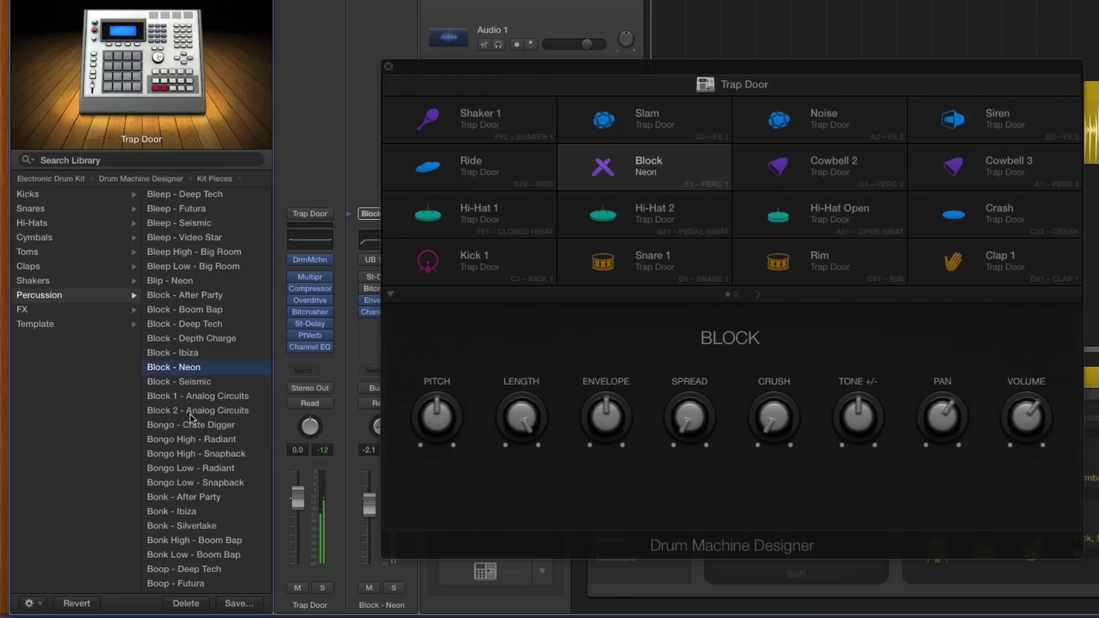
click(193, 438)
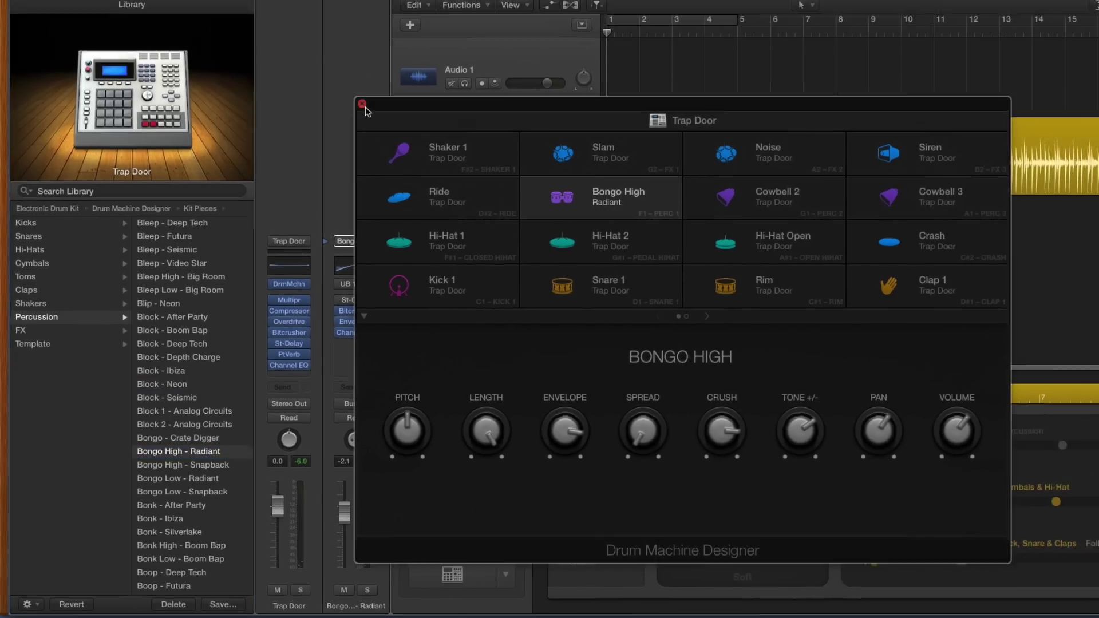
Step: Set the drummer genre to Alternative and pick the drummer playing the Four on the Floor kit
click(388, 64)
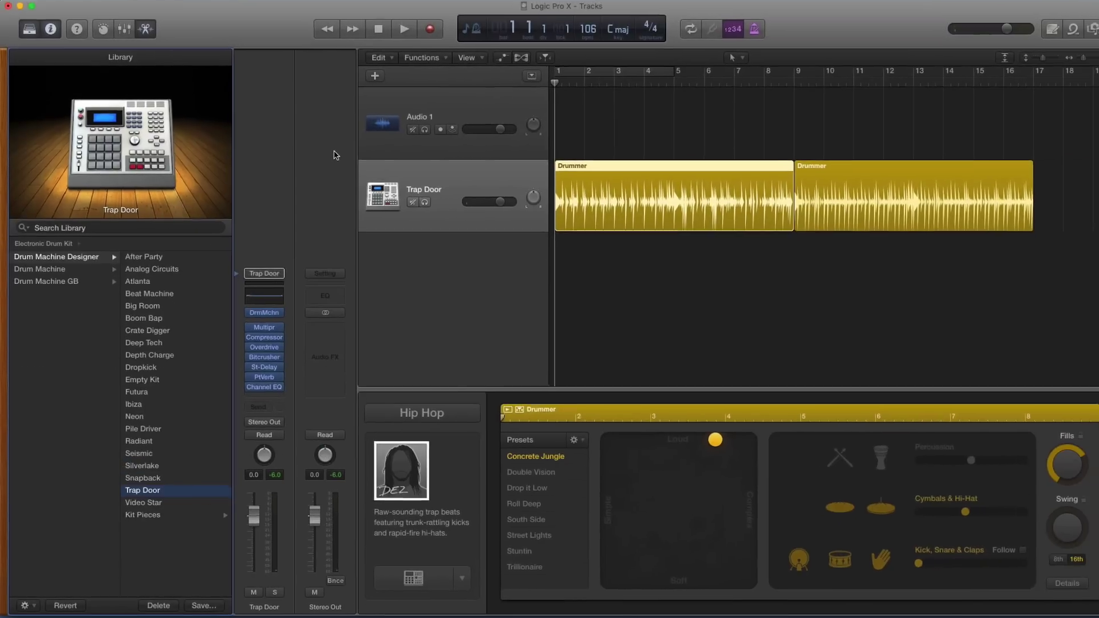
click(379, 420)
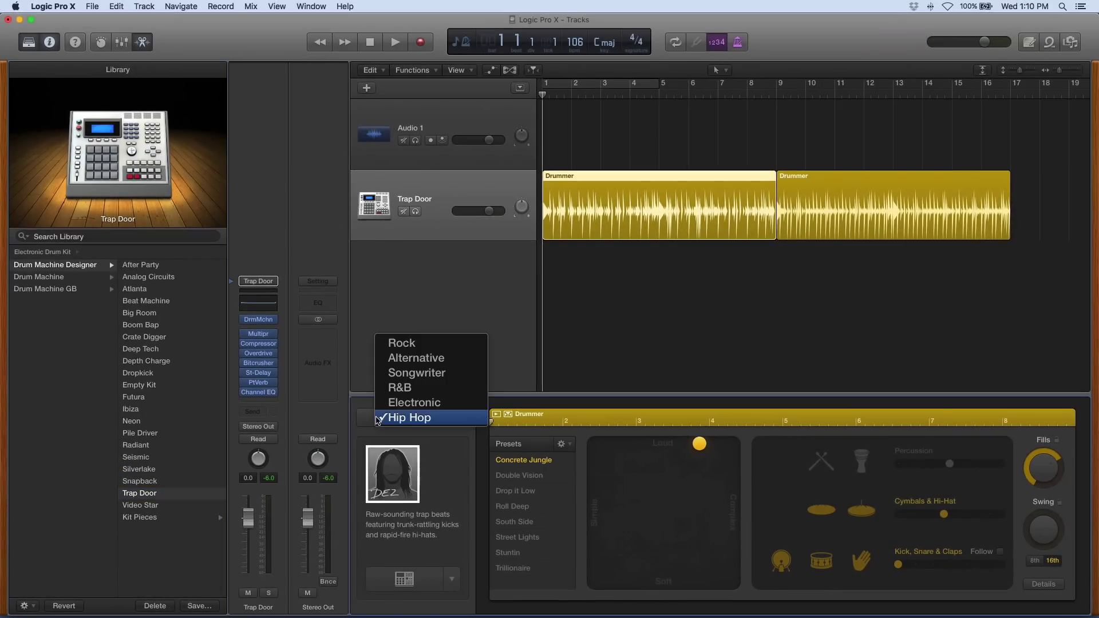
click(399, 358)
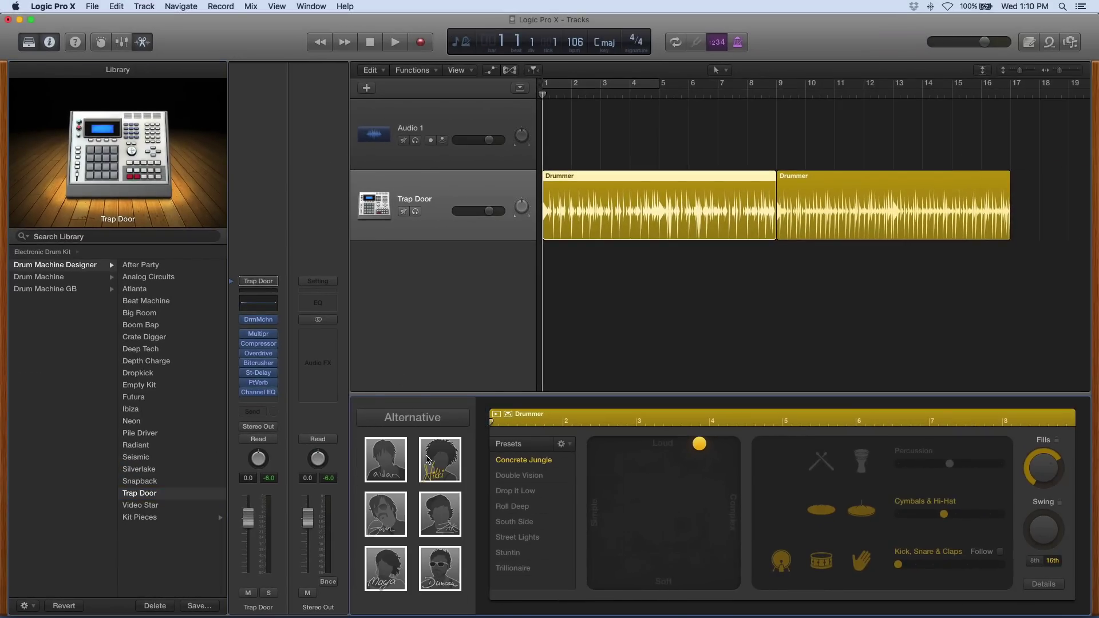
click(427, 458)
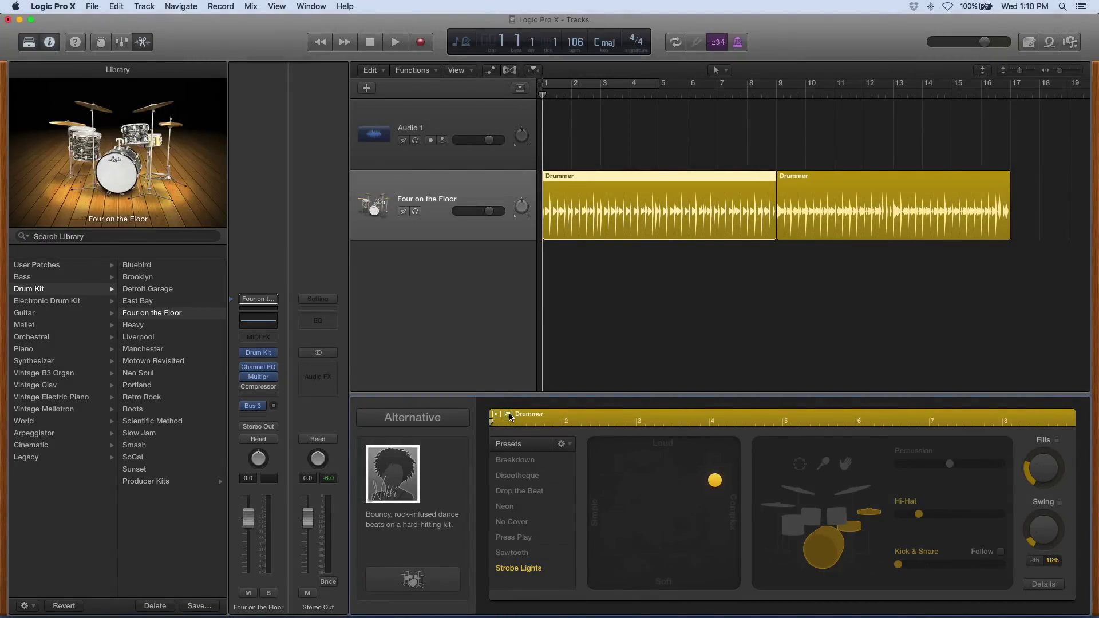
Step: Play from bar 6 and reshape the groove: simpler, softer, percussion and cymbals in, kick, snare and hi-hat out
click(692, 97)
key(space)
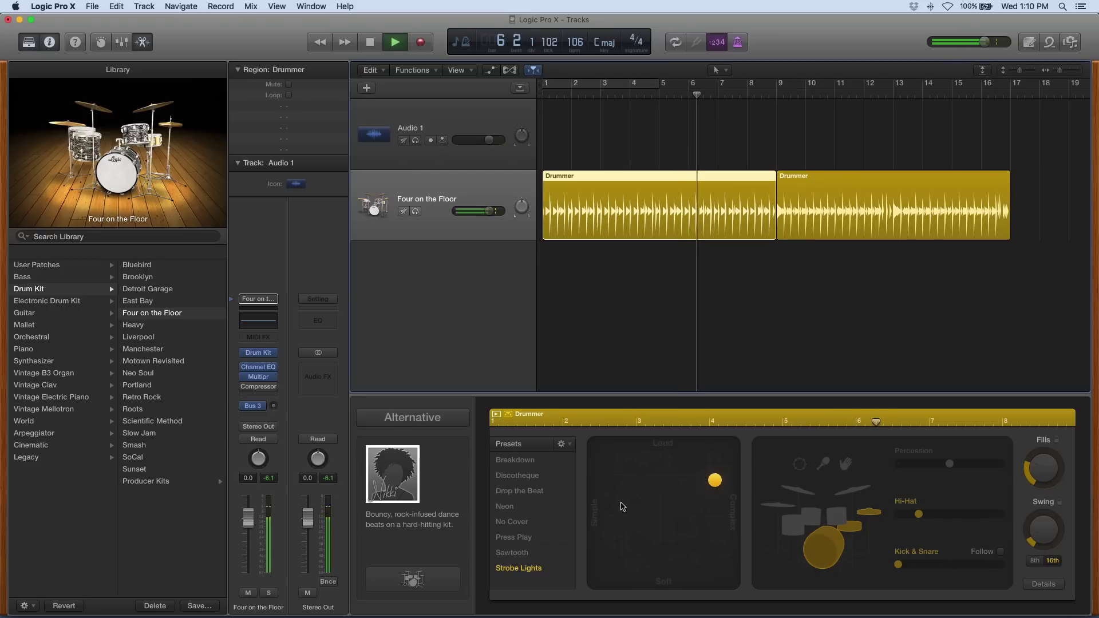
click(615, 504)
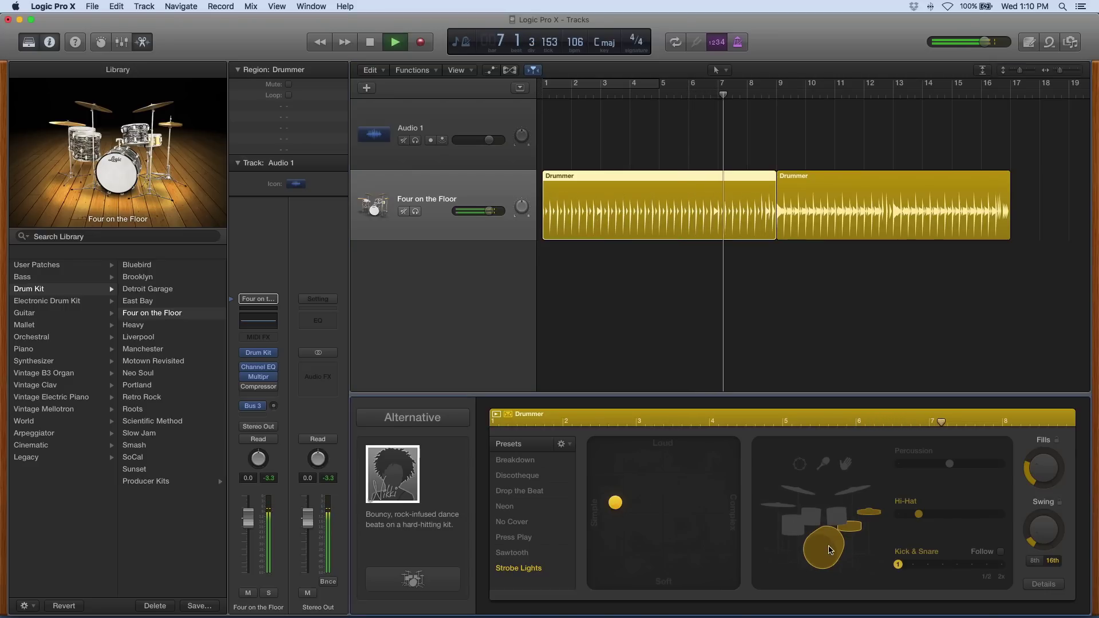
click(822, 469)
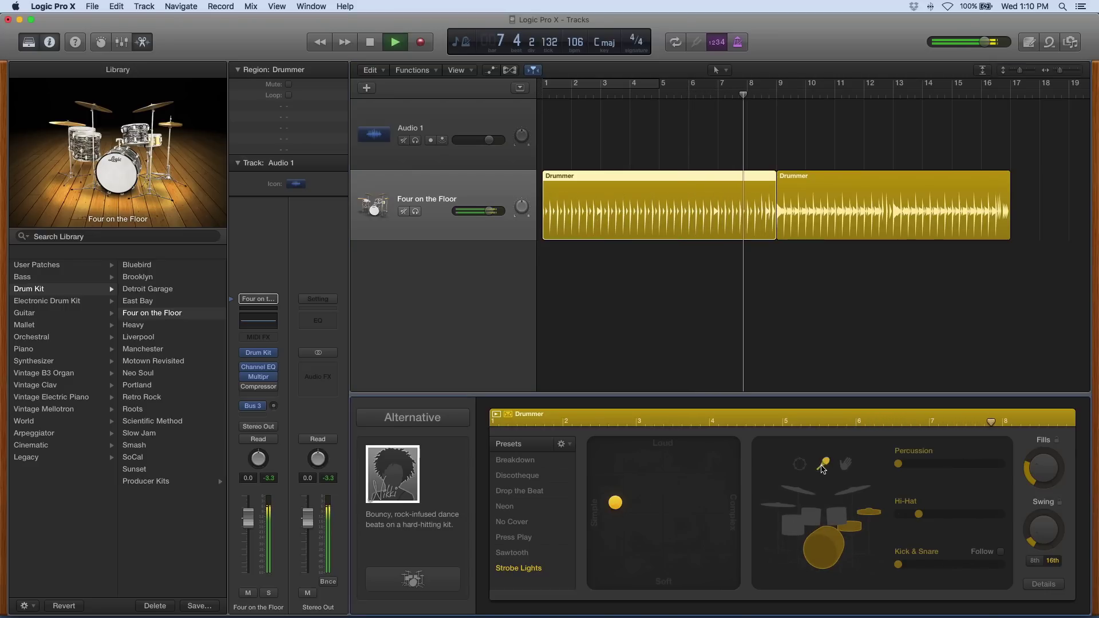
click(832, 543)
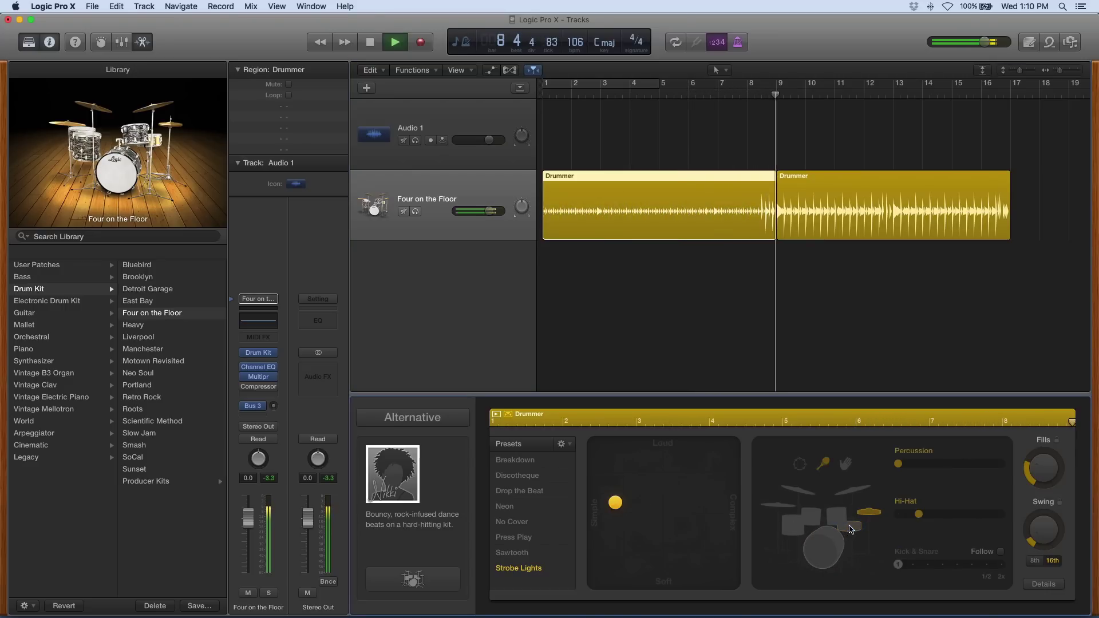
click(870, 514)
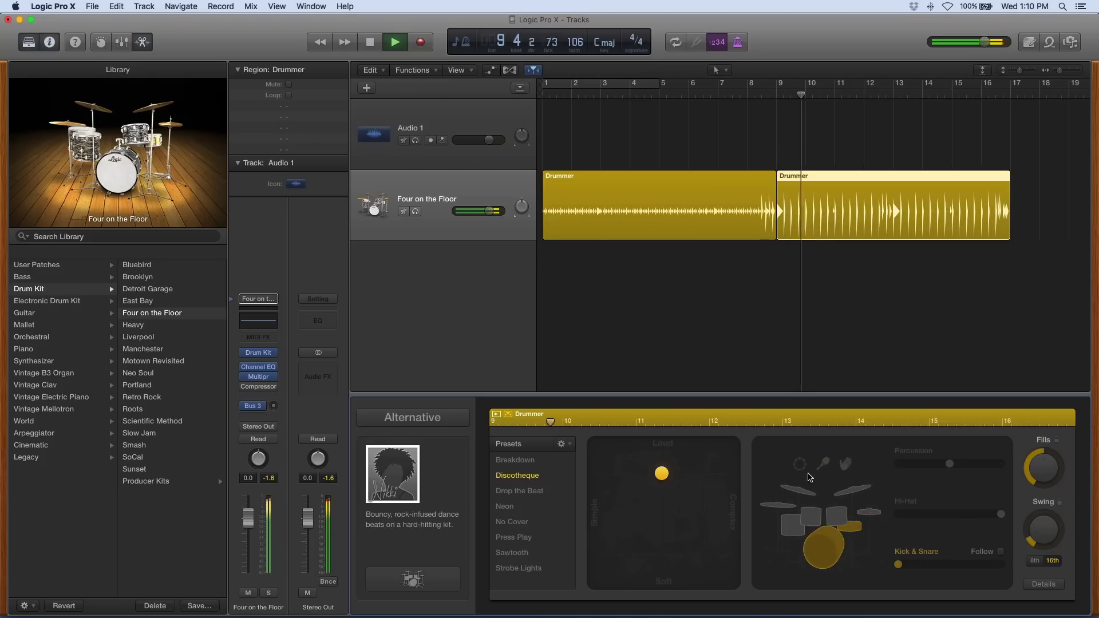
click(798, 489)
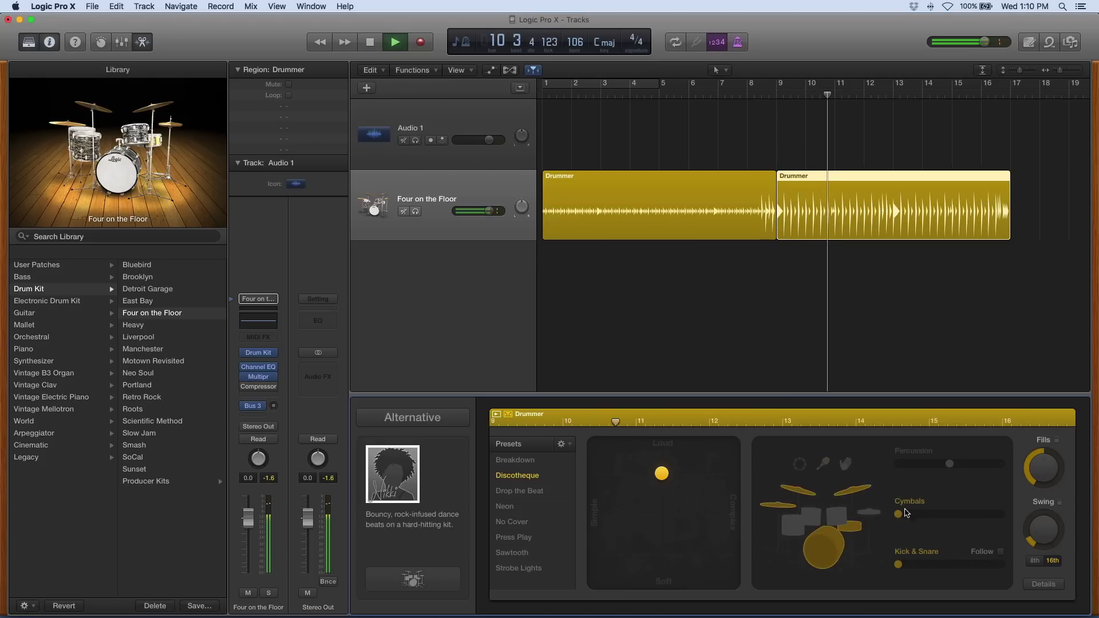
click(603, 517)
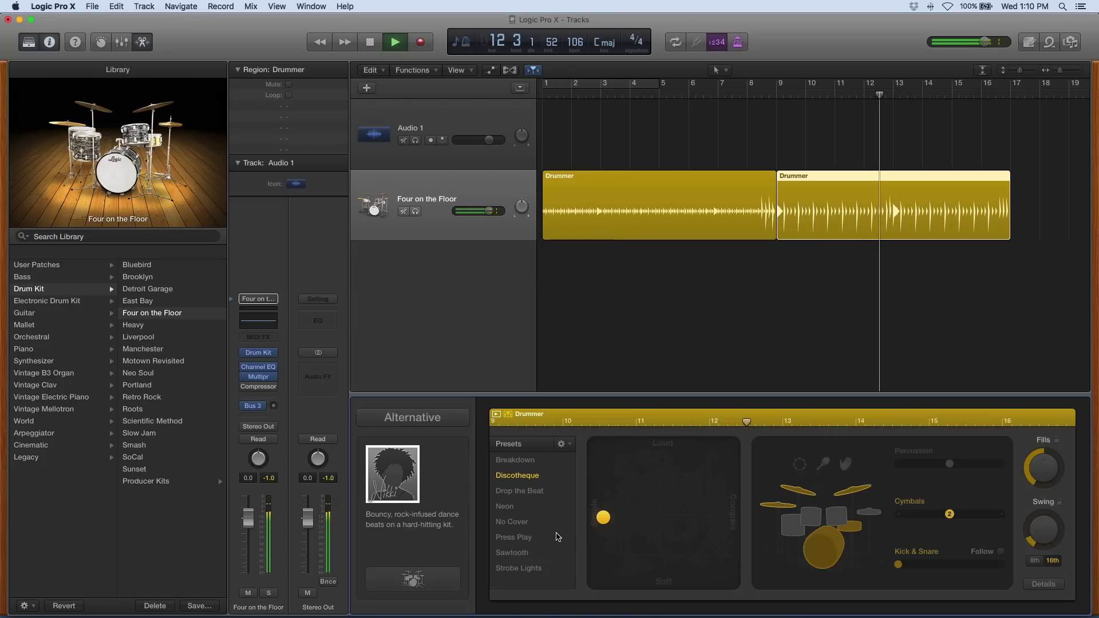
key(space)
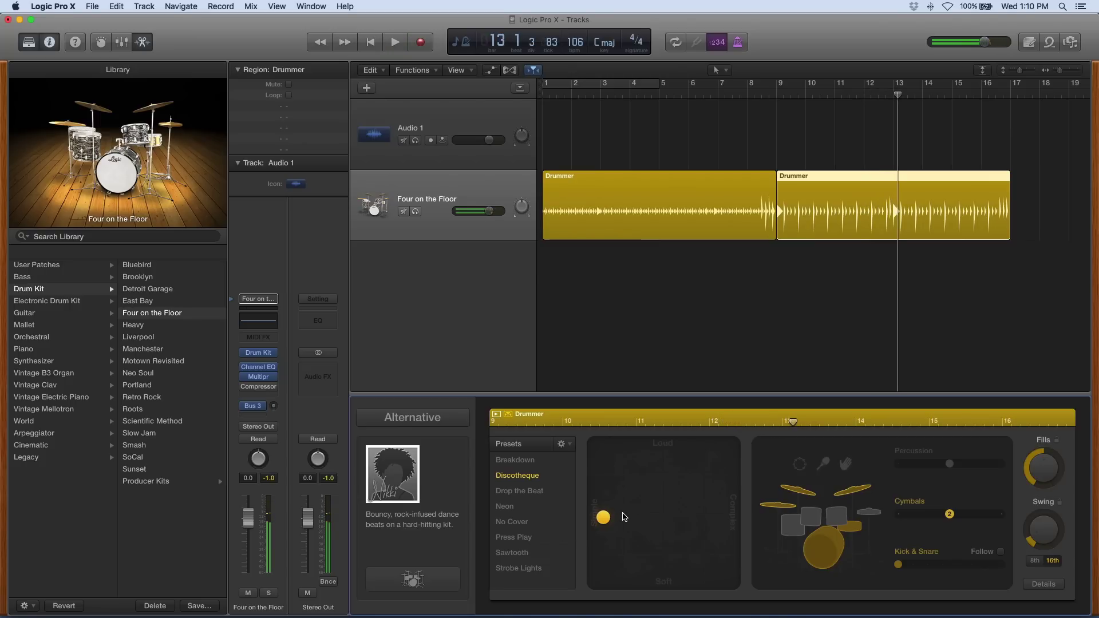
click(645, 95)
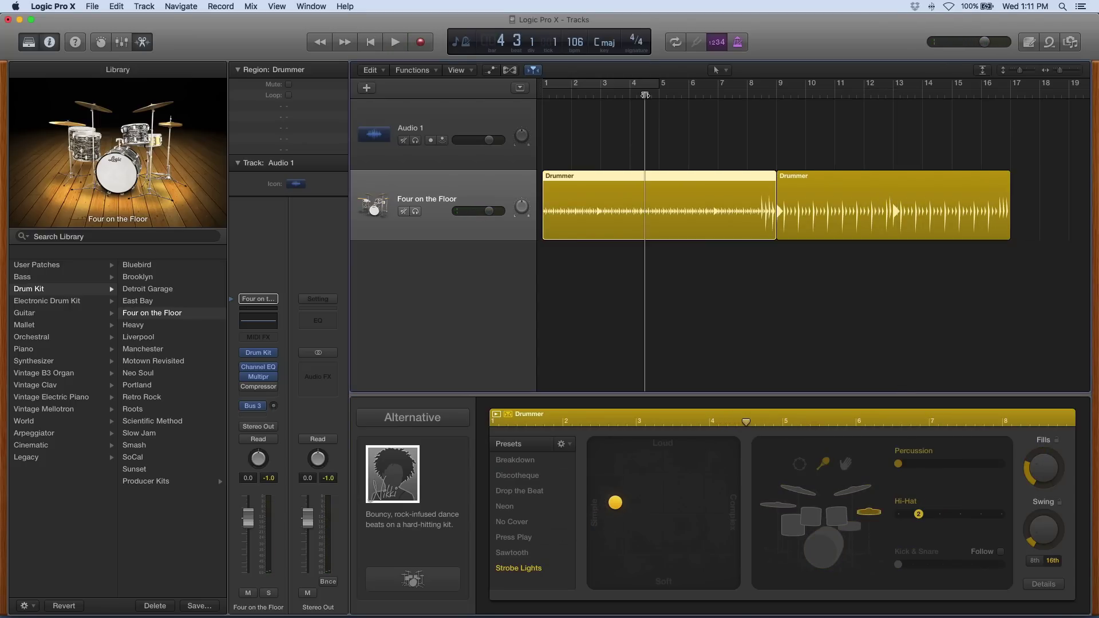
Step: Close the Drummer Editor and check the editing tool list without changing tools
click(144, 43)
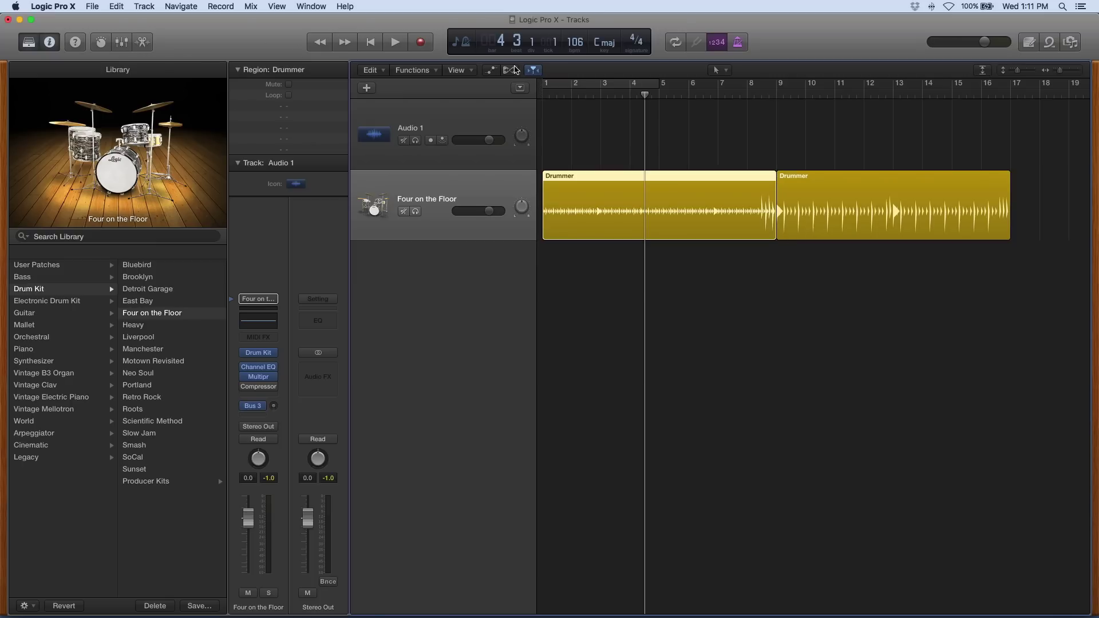
click(719, 71)
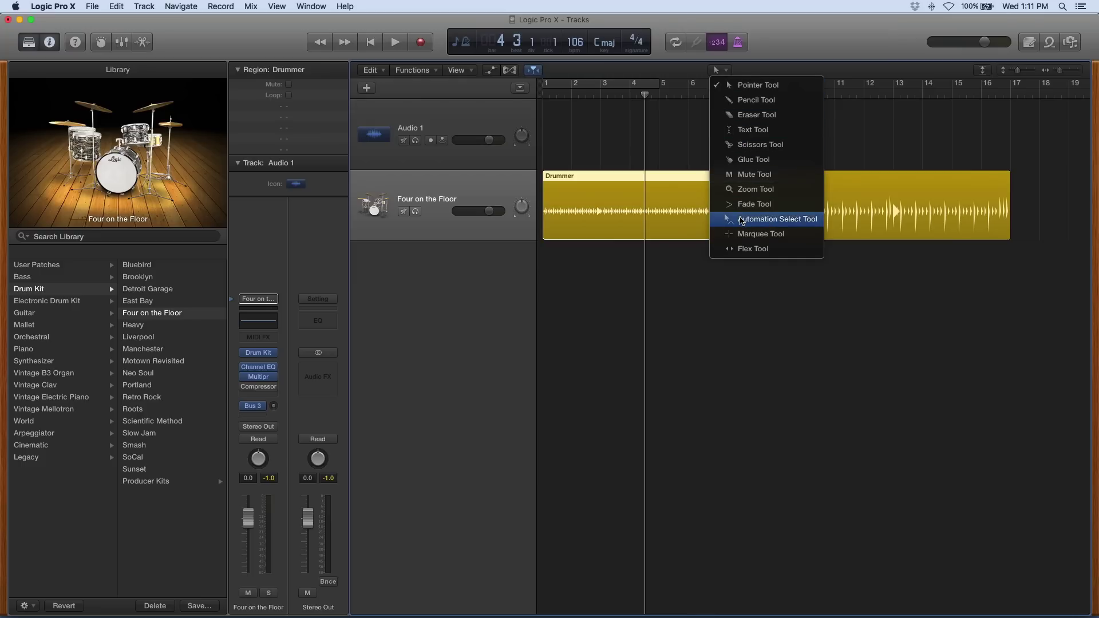
click(661, 118)
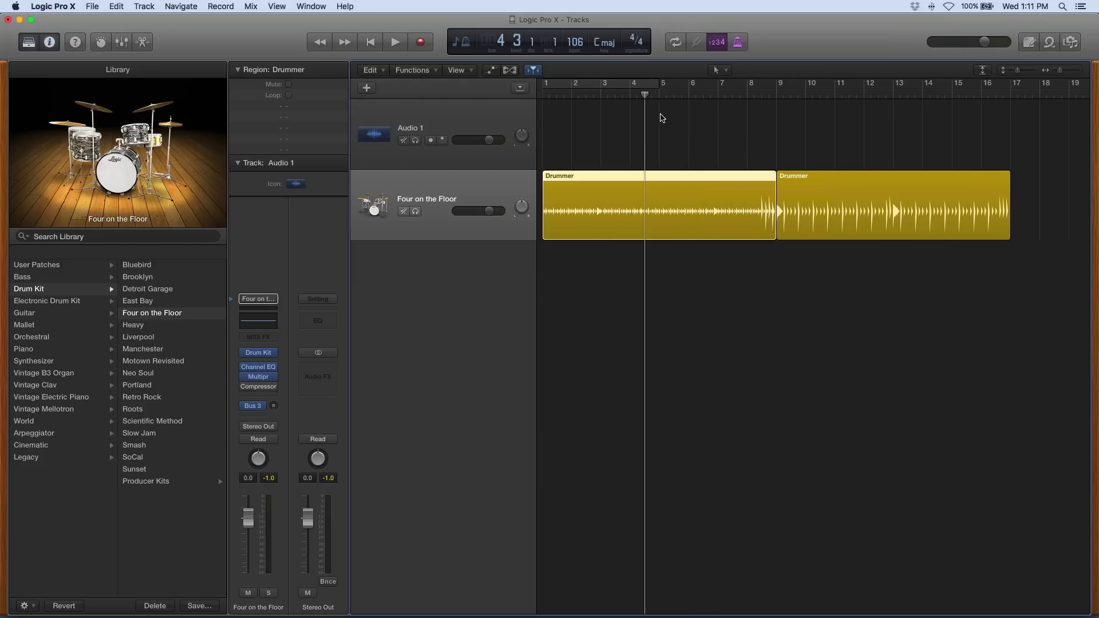
Step: Turn on Show Advanced Tools in the Logic Pro X Advanced preferences
click(72, 6)
mouse_move(76, 39)
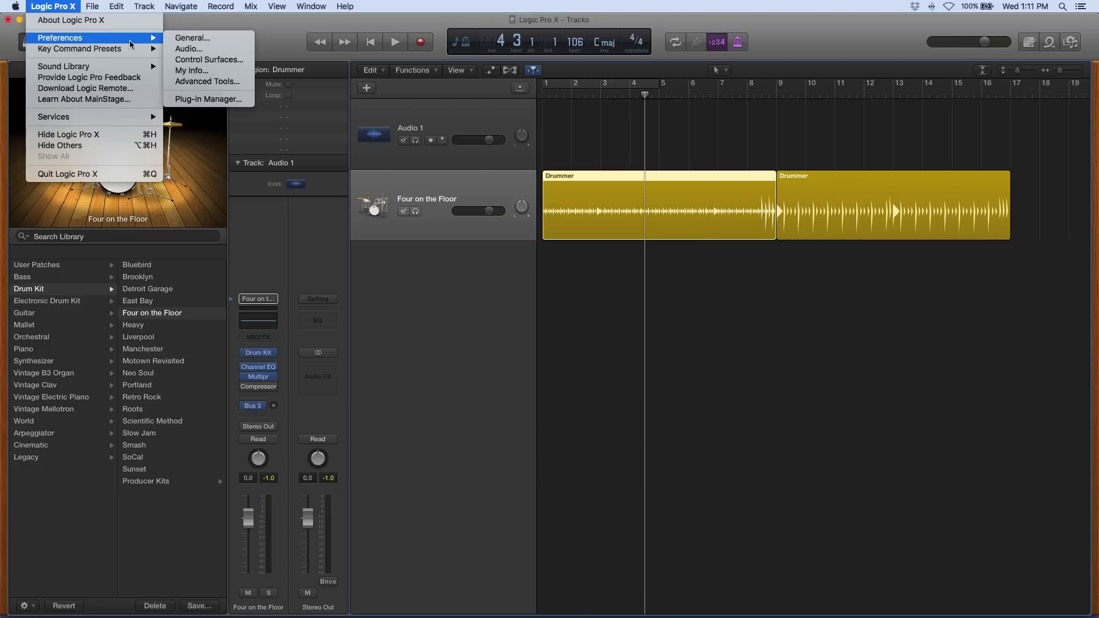
click(200, 81)
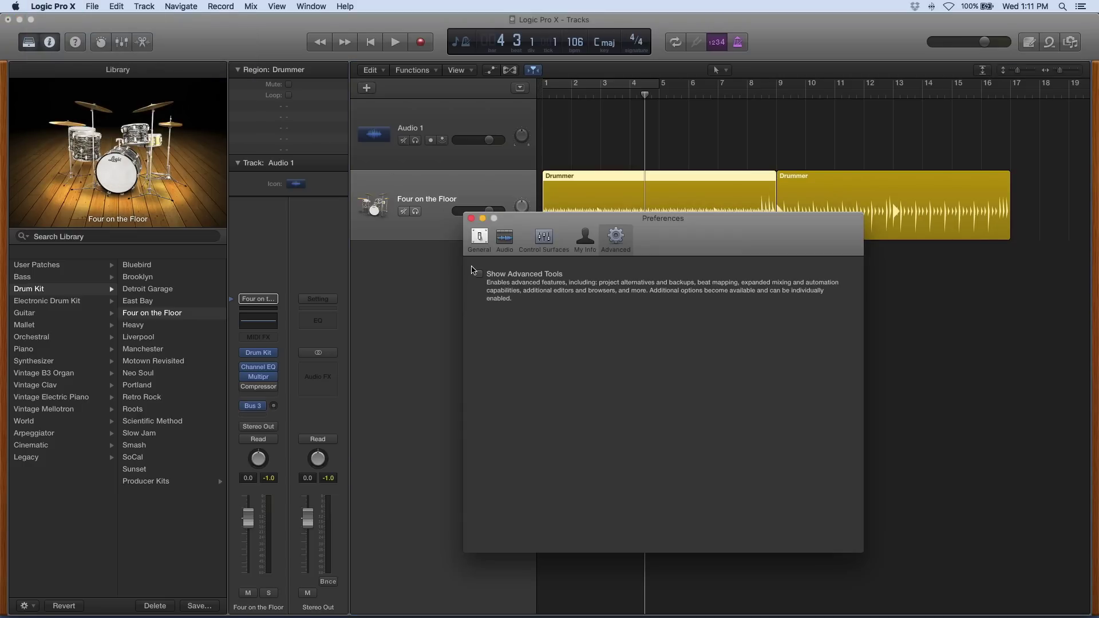
click(480, 276)
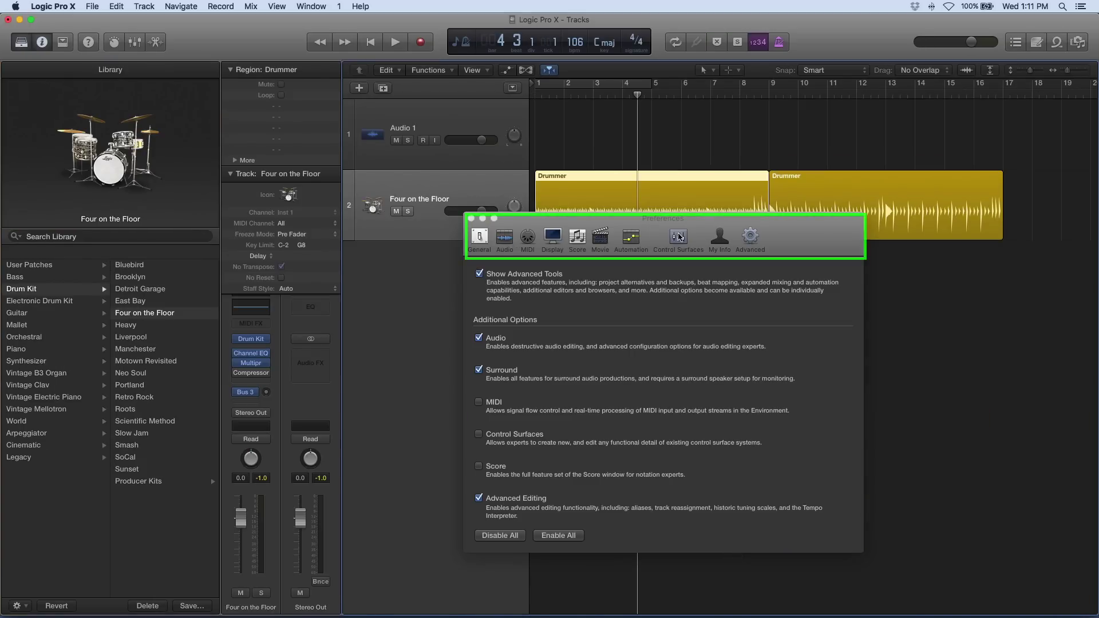
Step: Close Preferences and check the primary and secondary editing tool lists
click(470, 218)
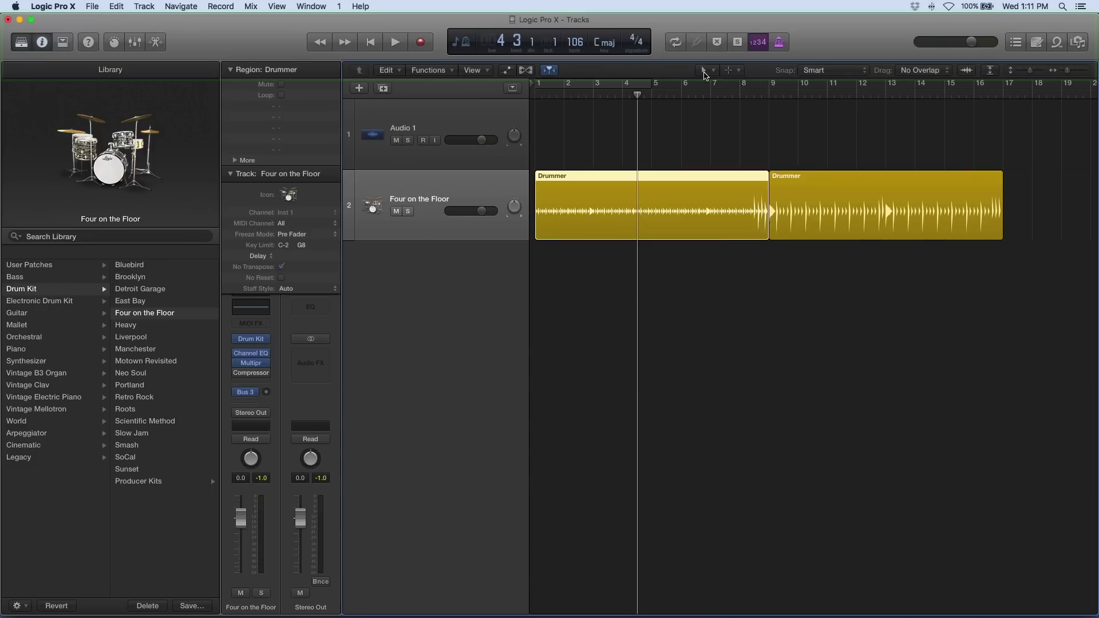
click(704, 70)
click(729, 70)
click(729, 70)
click(730, 75)
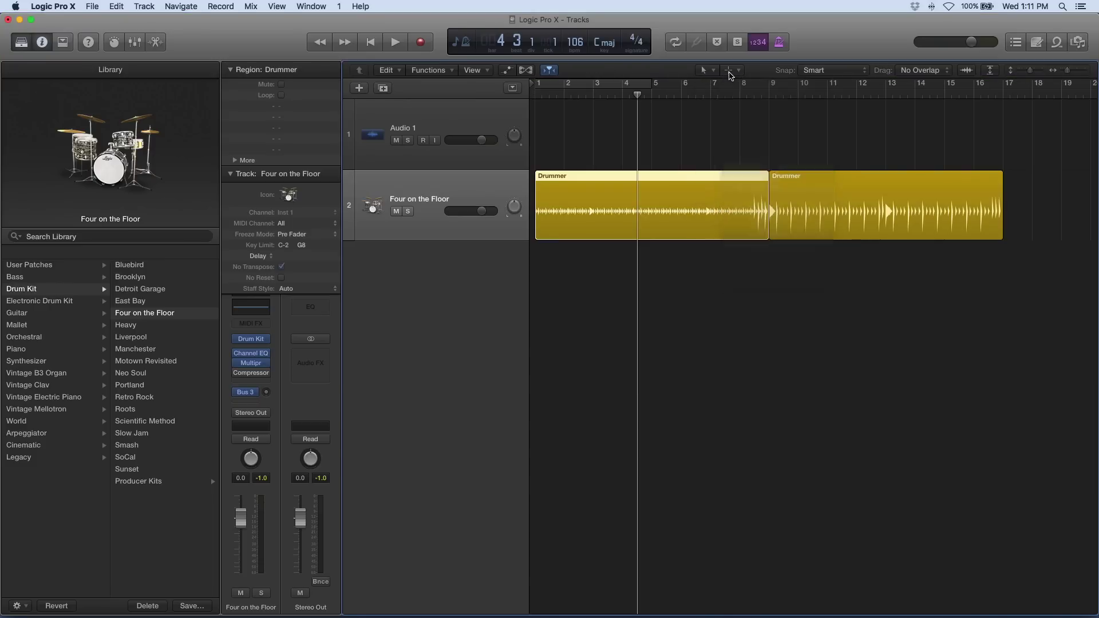
Step: Check the Event List and the Record button's recording options, then dismiss them
click(1015, 43)
click(1012, 45)
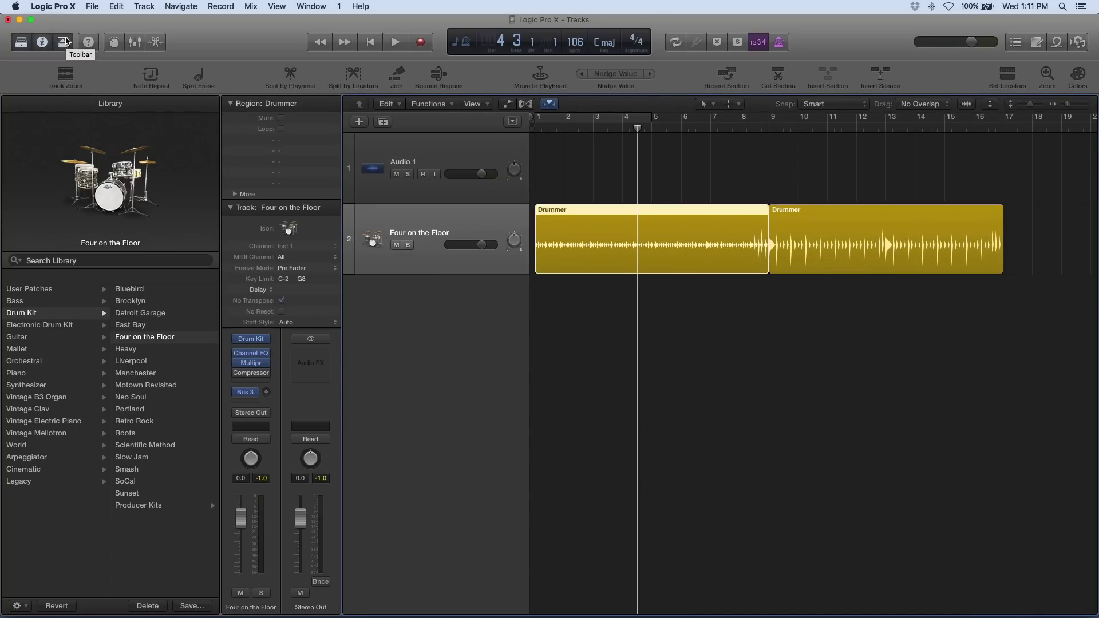
right_click(423, 44)
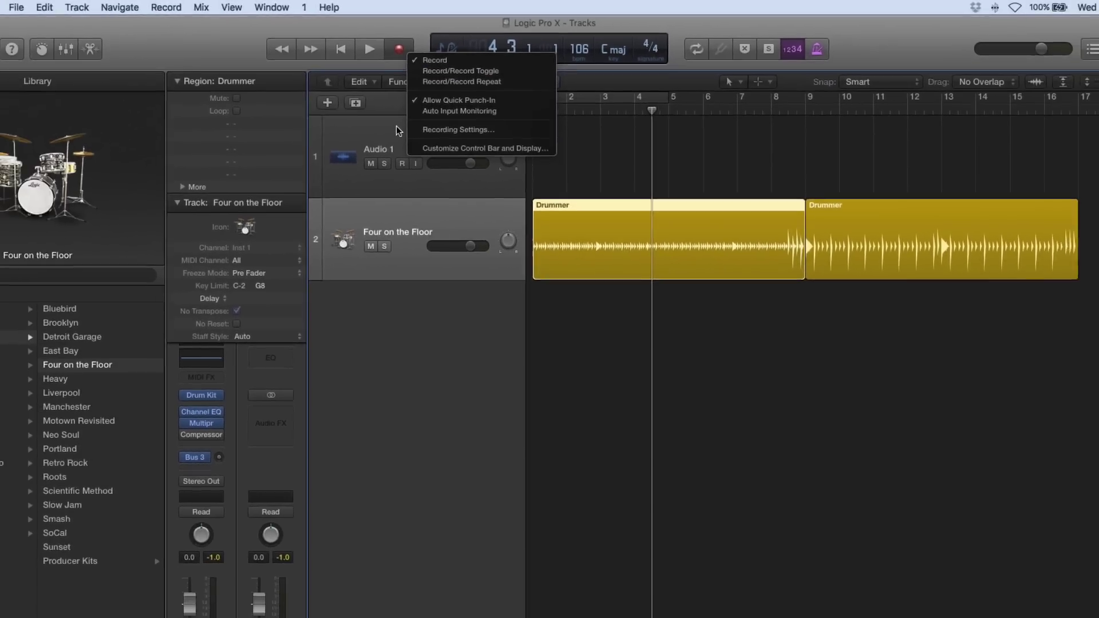
click(351, 161)
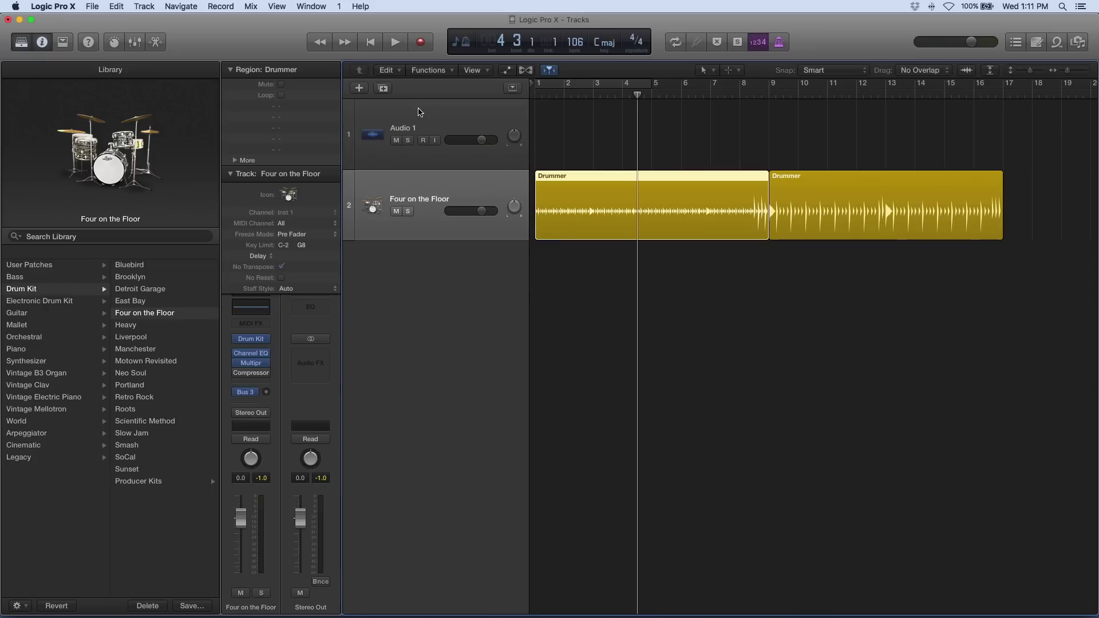